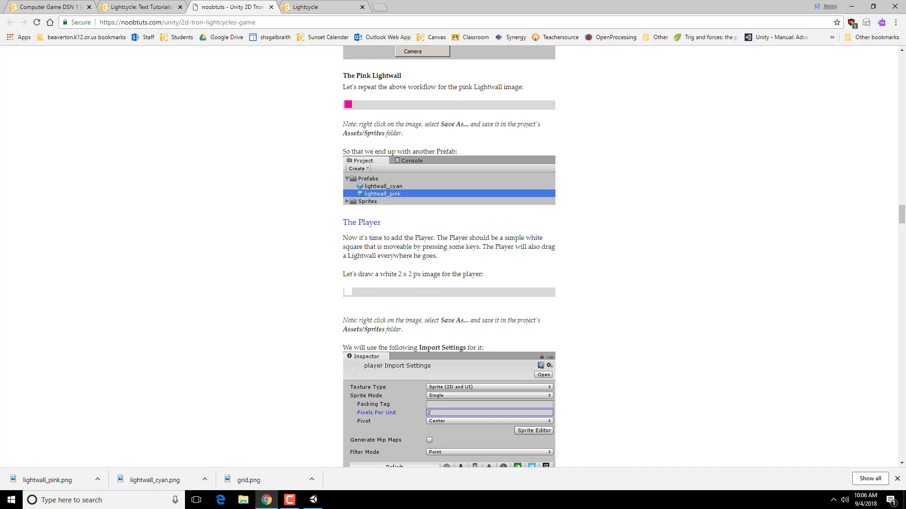
Save the tutorial's white 2x2 player image as player.png in Assets/Sprites
{"action": "left_click_drag", "start_coordinate": [901, 211], "coordinate": [904, 45]}
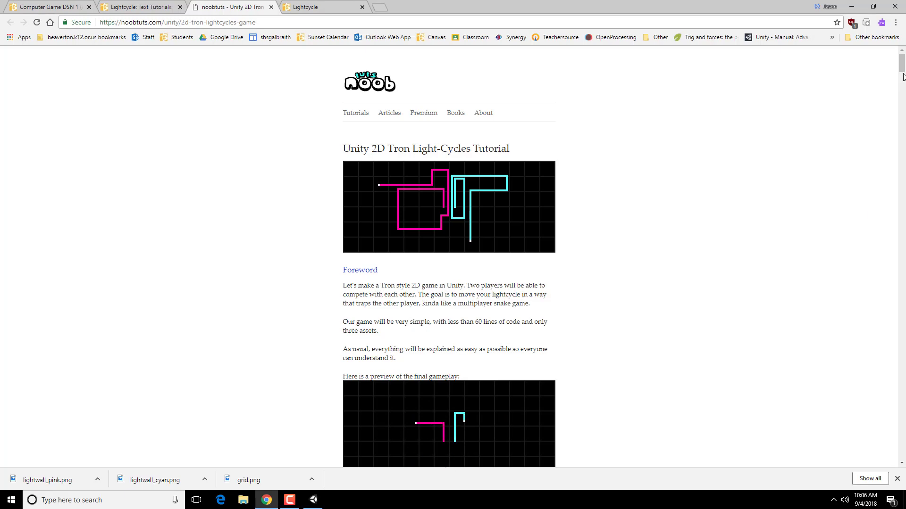
{"action": "left_click_drag", "start_coordinate": [902, 70], "coordinate": [902, 221]}
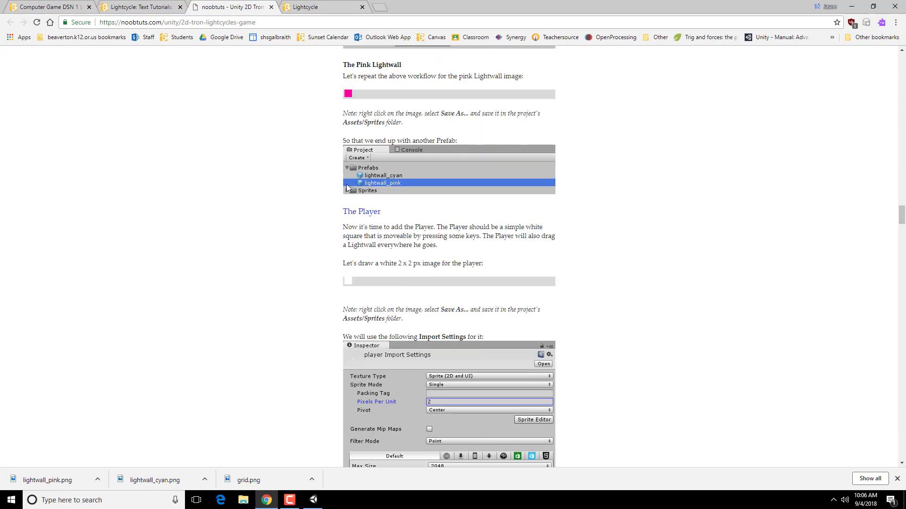
{"action": "right_click", "coordinate": [349, 285]}
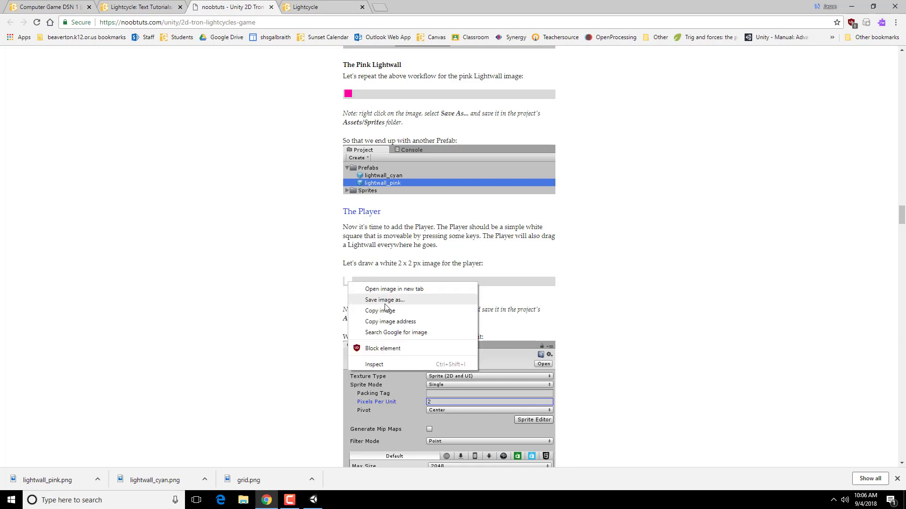
{"action": "left_click", "coordinate": [384, 301]}
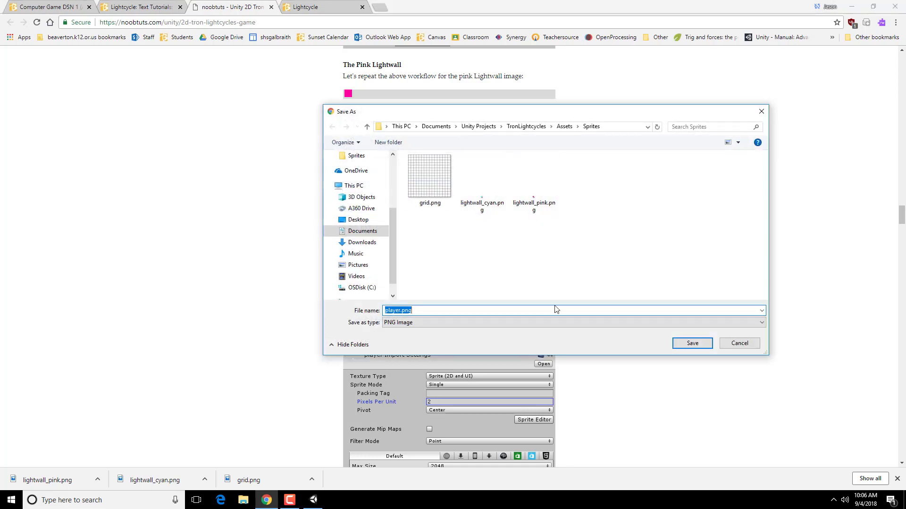
{"action": "left_click", "coordinate": [689, 341]}
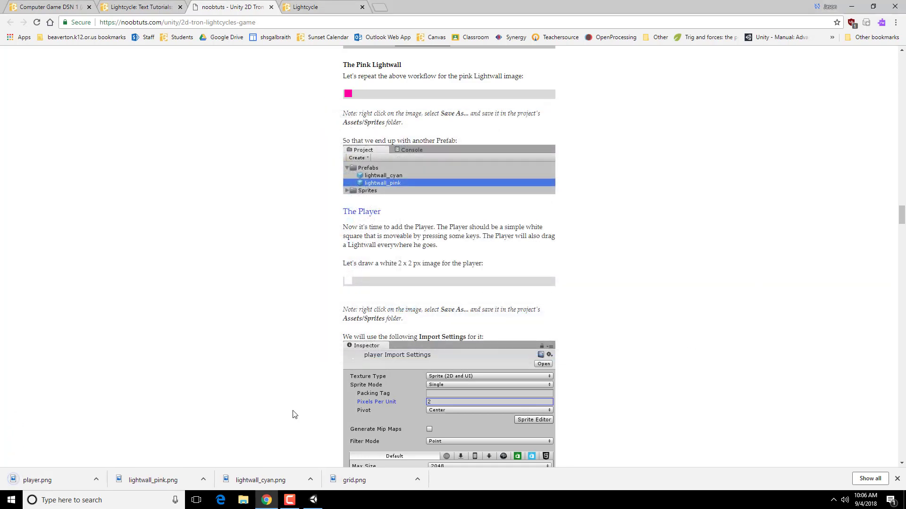
{"action": "scroll", "coordinate": [490, 296], "scroll_direction": "down", "scroll_amount": 2}
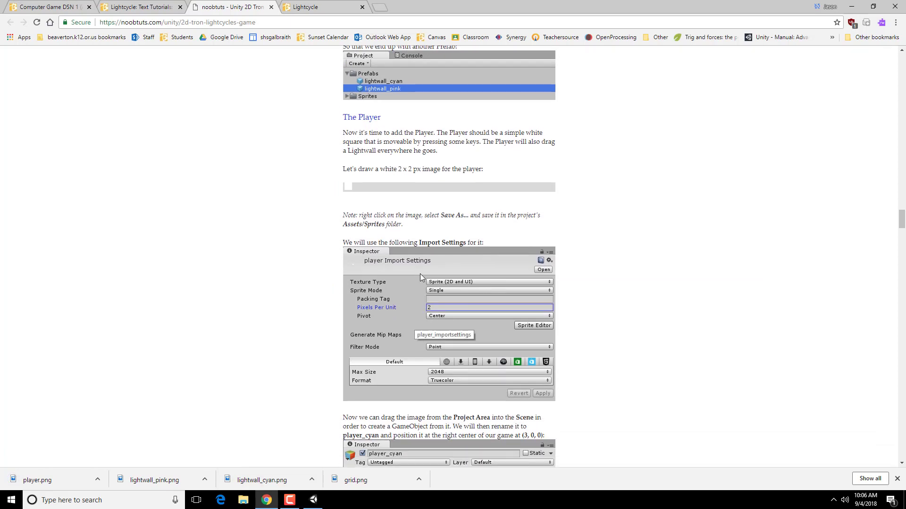
Set the player sprite's Pixels Per Unit to 2 and Filter Mode to Point (no filter)
{"action": "left_click", "coordinate": [314, 500]}
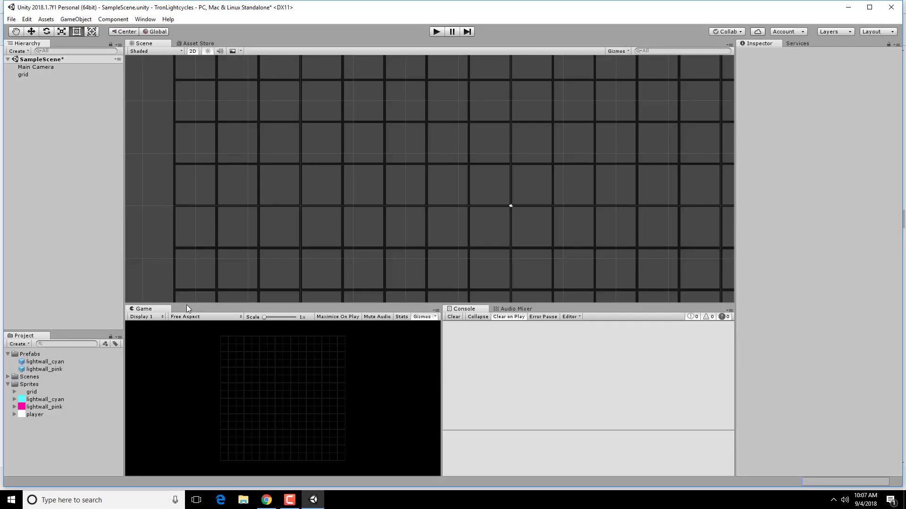
{"action": "left_click", "coordinate": [41, 416]}
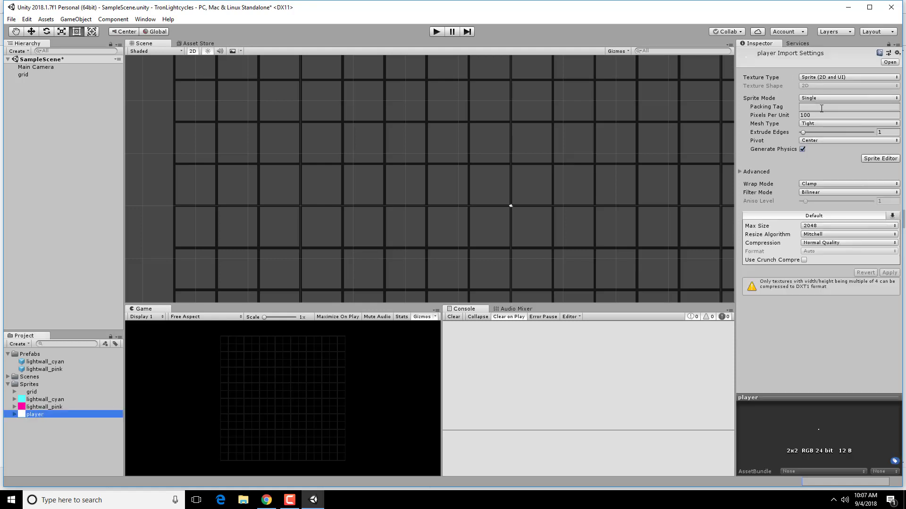
{"action": "left_click", "coordinate": [821, 115]}
{"action": "type", "text": "2"}
{"action": "left_click", "coordinate": [834, 191]}
{"action": "left_click", "coordinate": [821, 202]}
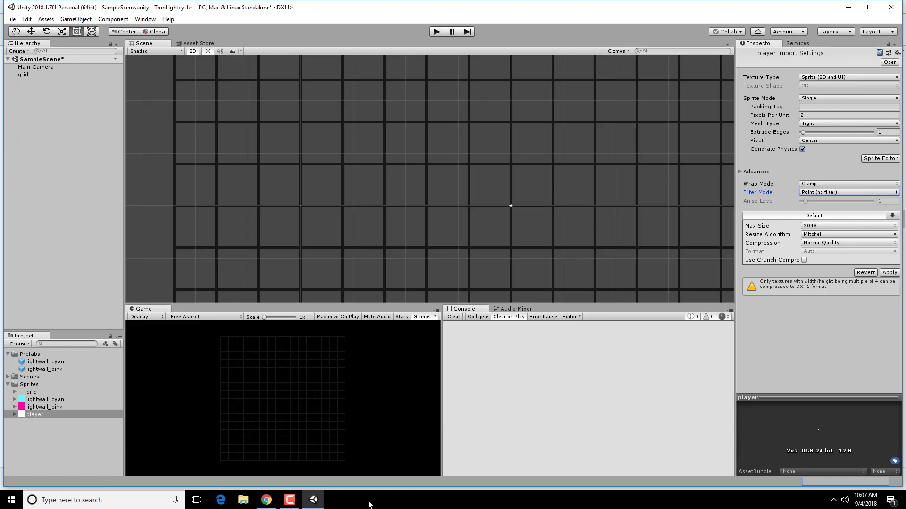
{"action": "left_click", "coordinate": [266, 500]}
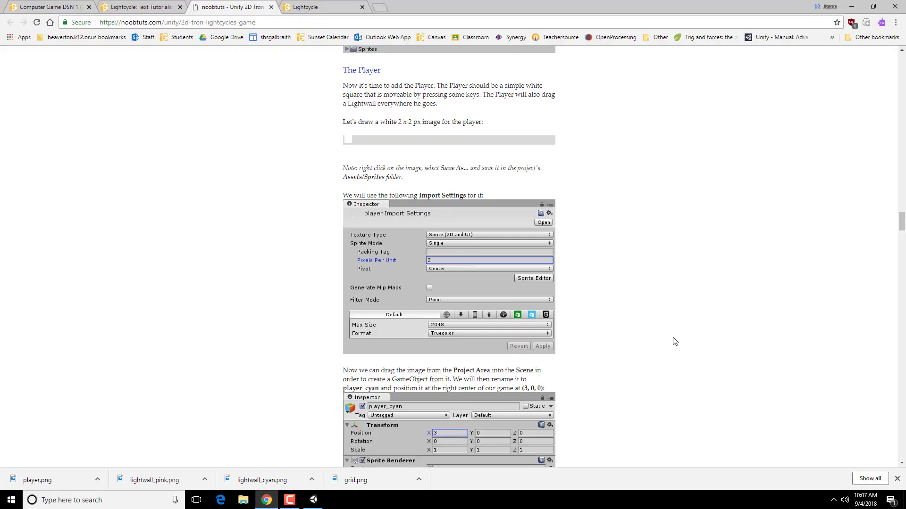
Find the player_cyan step in the tutorial and note its position (3, 0, 0)
{"action": "scroll", "coordinate": [613, 335], "scroll_direction": "down", "scroll_amount": 4}
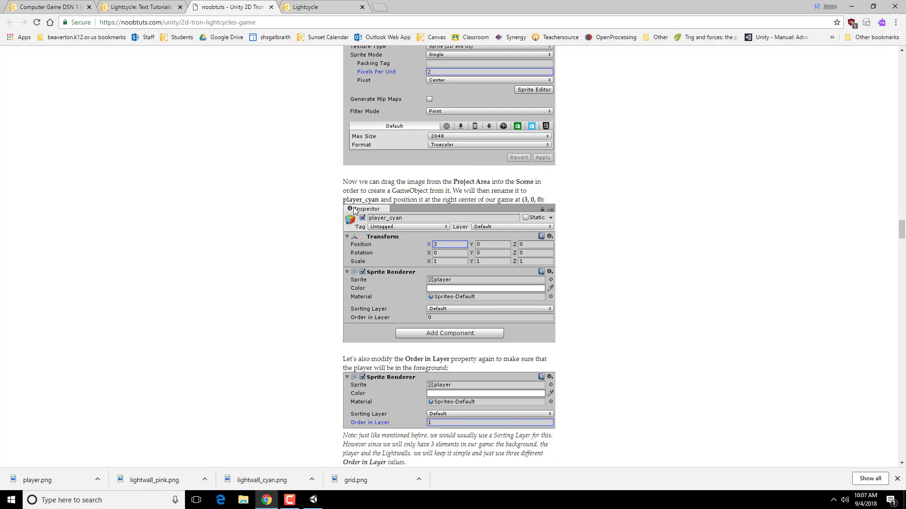
{"action": "left_click_drag", "start_coordinate": [343, 199], "coordinate": [381, 201]}
{"action": "left_click", "coordinate": [427, 193]}
{"action": "scroll", "coordinate": [502, 188], "scroll_direction": "down", "scroll_amount": 2}
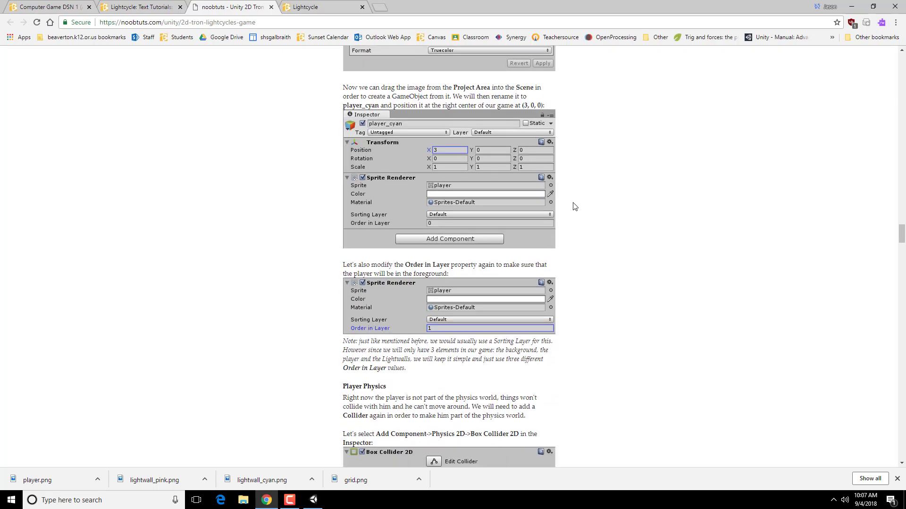
{"action": "scroll", "coordinate": [503, 198], "scroll_direction": "up", "scroll_amount": 1}
{"action": "scroll", "coordinate": [503, 199], "scroll_direction": "up", "scroll_amount": 1}
{"action": "key", "text": "alt+Tab"}
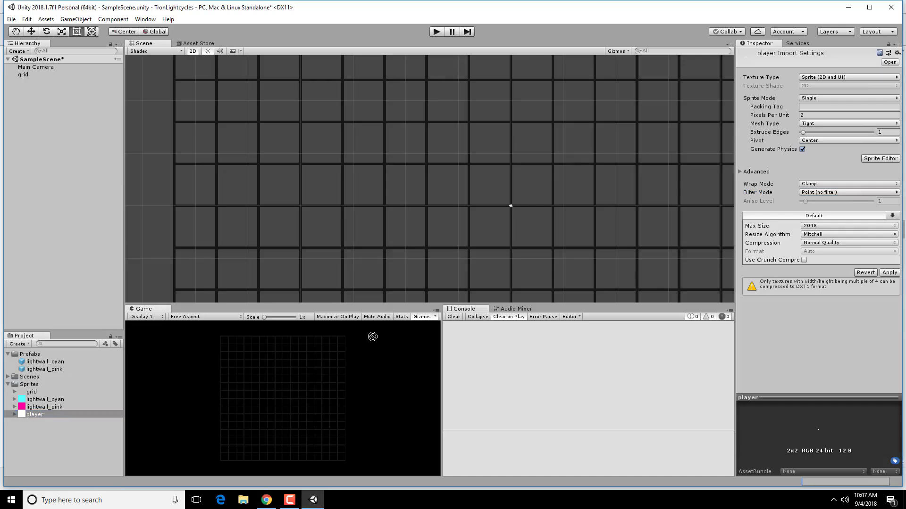
Place the player sprite in the scene and apply its pending import settings
{"action": "left_click", "coordinate": [488, 185]}
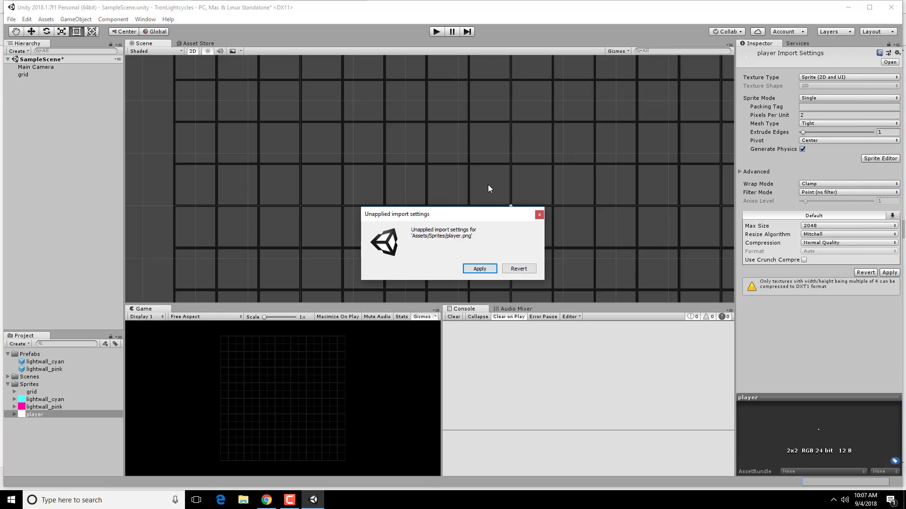
{"action": "left_click", "coordinate": [486, 269]}
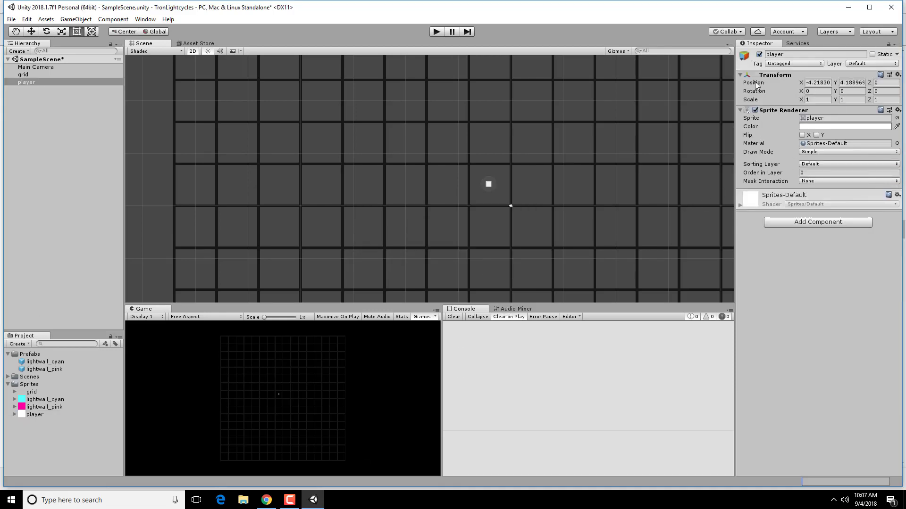
{"action": "left_click", "coordinate": [267, 500]}
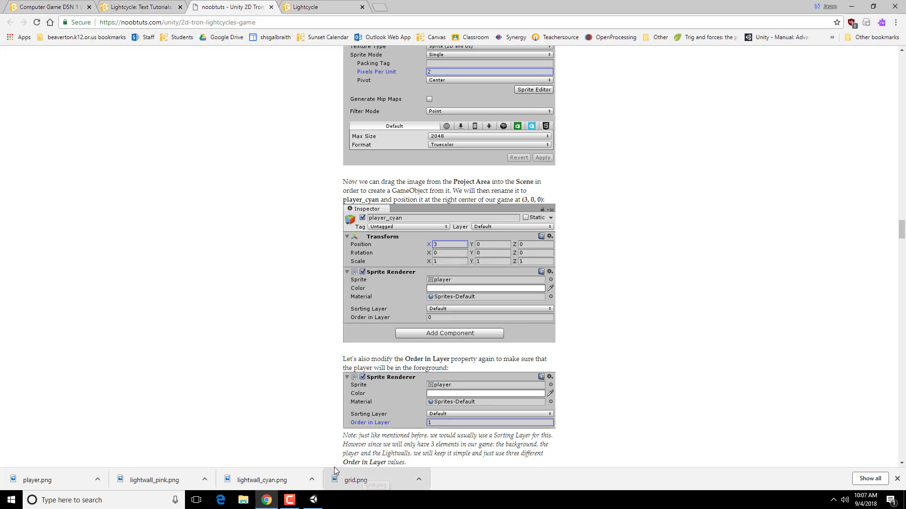
{"action": "left_click", "coordinate": [314, 500]}
Set the player's Transform Position X to 3 and Y to 0
{"action": "left_click", "coordinate": [818, 83]}
{"action": "left_click", "coordinate": [823, 82]}
{"action": "key", "text": "ctrl+a"}
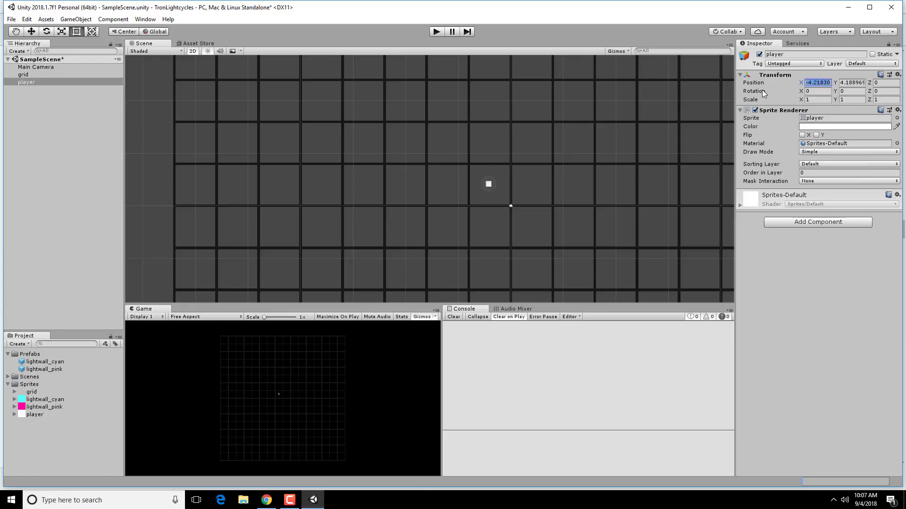
{"action": "type", "text": "3"}
{"action": "left_click", "coordinate": [862, 82]}
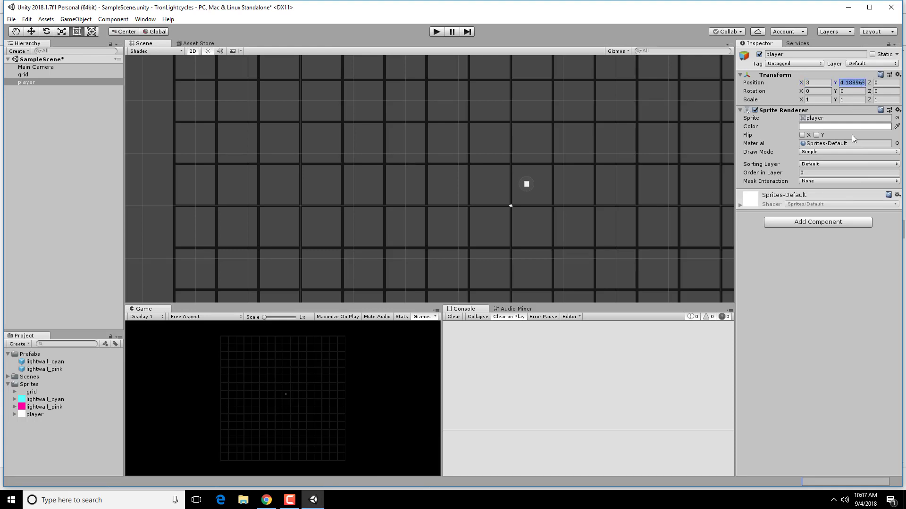
{"action": "type", "text": "0"}
{"action": "scroll", "coordinate": [573, 216], "scroll_direction": "down", "scroll_amount": 5}
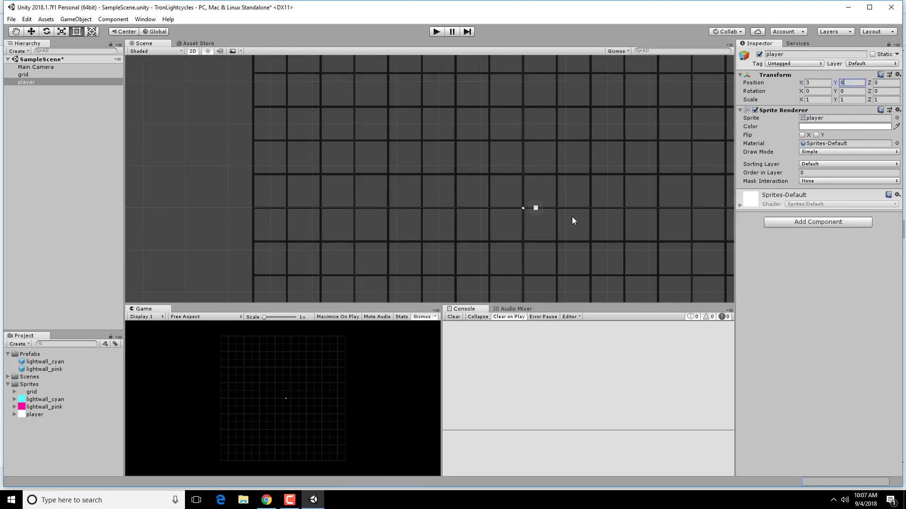
{"action": "scroll", "coordinate": [561, 219], "scroll_direction": "up", "scroll_amount": 5}
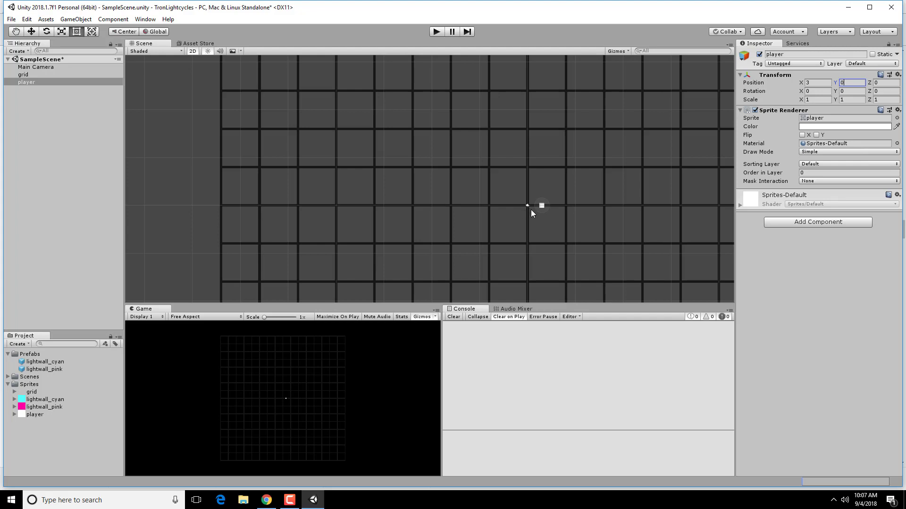
Read the tutorial step asking for the player's Order in Layer to be 1
{"action": "left_click", "coordinate": [267, 500]}
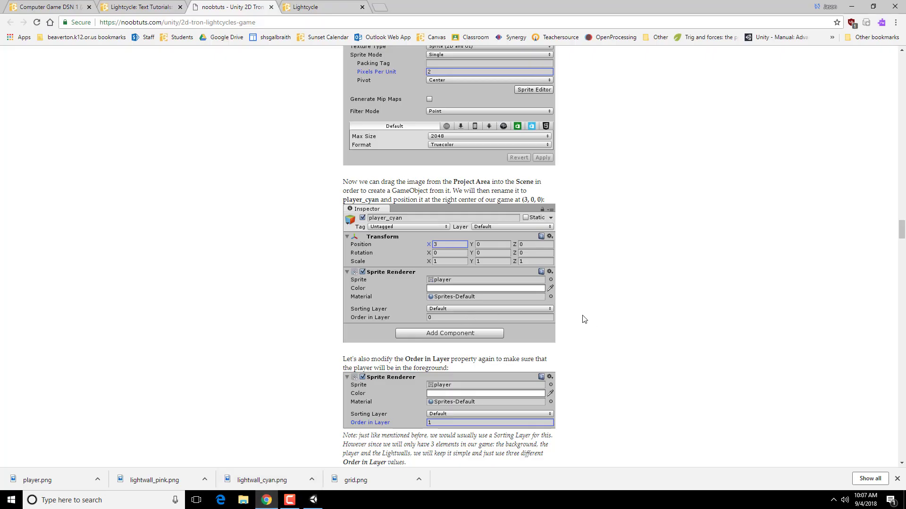
{"action": "scroll", "coordinate": [583, 317], "scroll_direction": "down", "scroll_amount": 2}
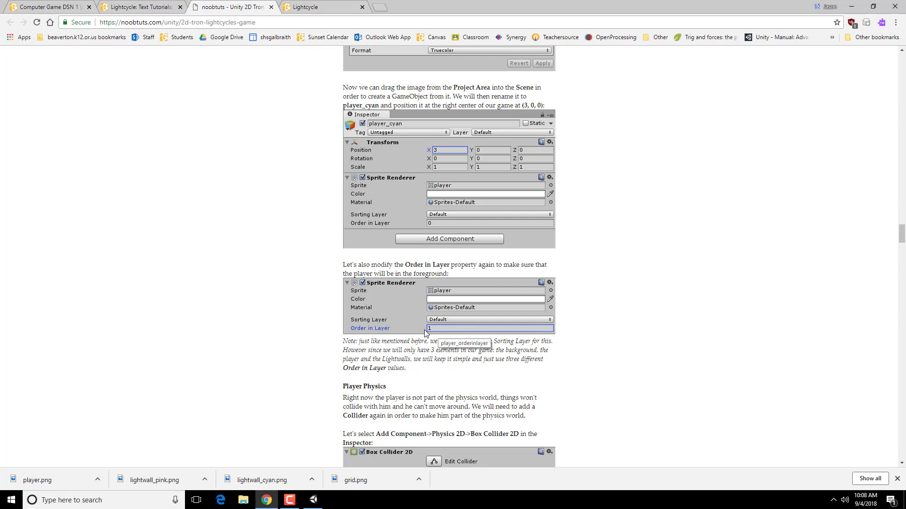
{"action": "left_click", "coordinate": [312, 500]}
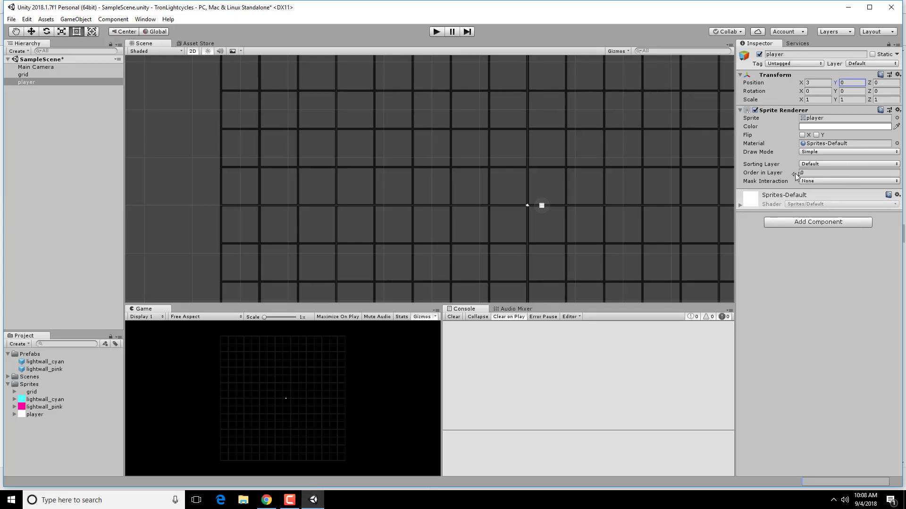
Set the player's Sprite Renderer Order in Layer to 1
{"action": "left_click", "coordinate": [765, 173]}
{"action": "type", "text": "1"}
{"action": "left_click", "coordinate": [839, 284]}
{"action": "left_click", "coordinate": [556, 259]}
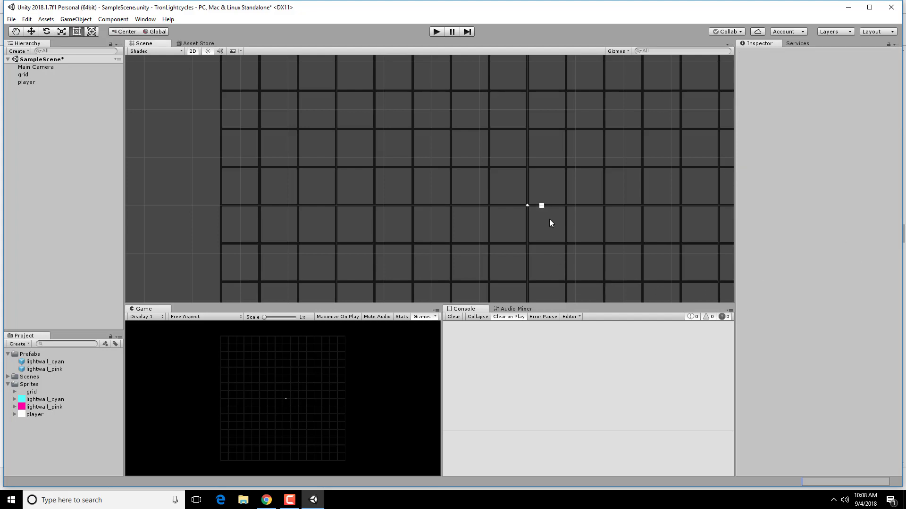
{"action": "left_click", "coordinate": [541, 207]}
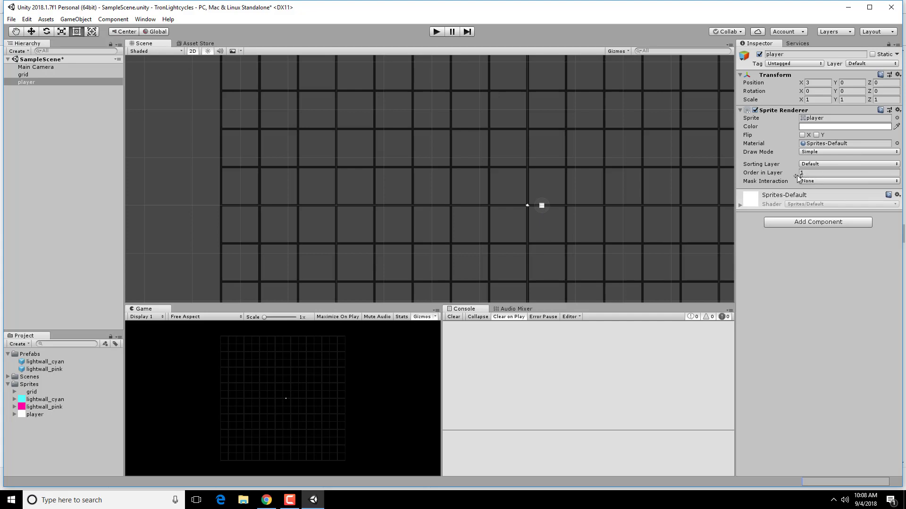
Scroll to the tutorial's Player Physics section and read the Box Collider 2D requirement
{"action": "left_click", "coordinate": [266, 500]}
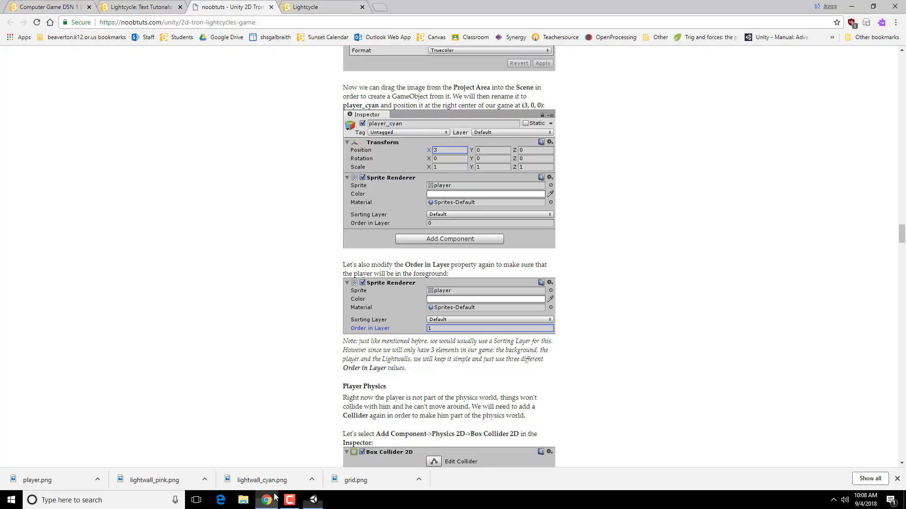
{"action": "scroll", "coordinate": [477, 359], "scroll_direction": "down", "scroll_amount": 5}
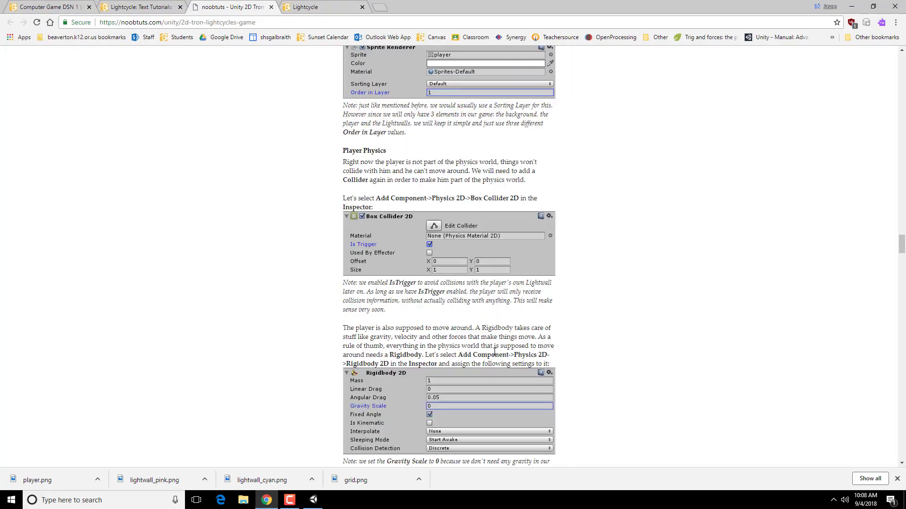
{"action": "scroll", "coordinate": [511, 330], "scroll_direction": "down", "scroll_amount": 1}
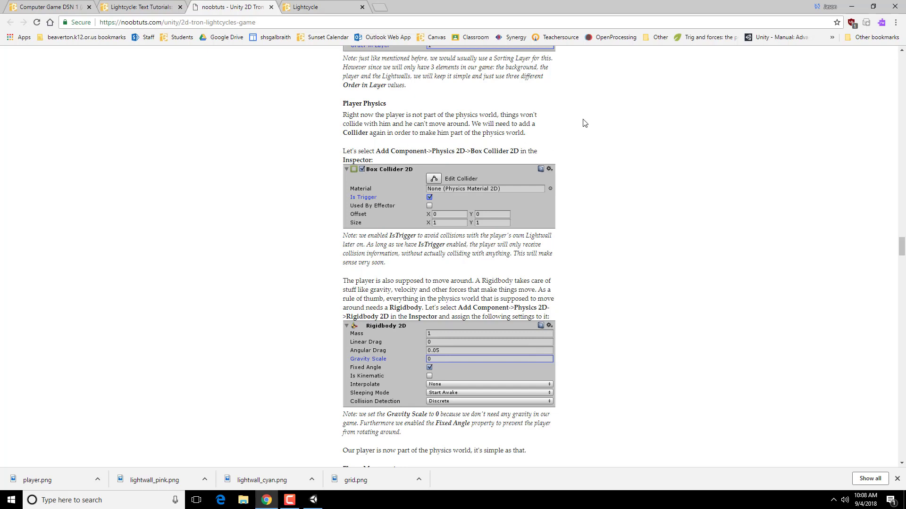
{"action": "left_click_drag", "start_coordinate": [471, 151], "coordinate": [530, 152]}
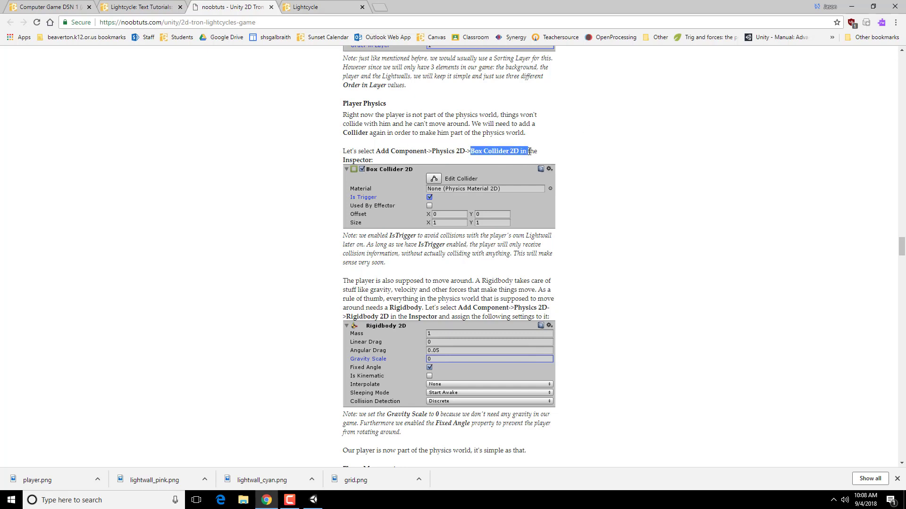
{"action": "left_click", "coordinate": [625, 265]}
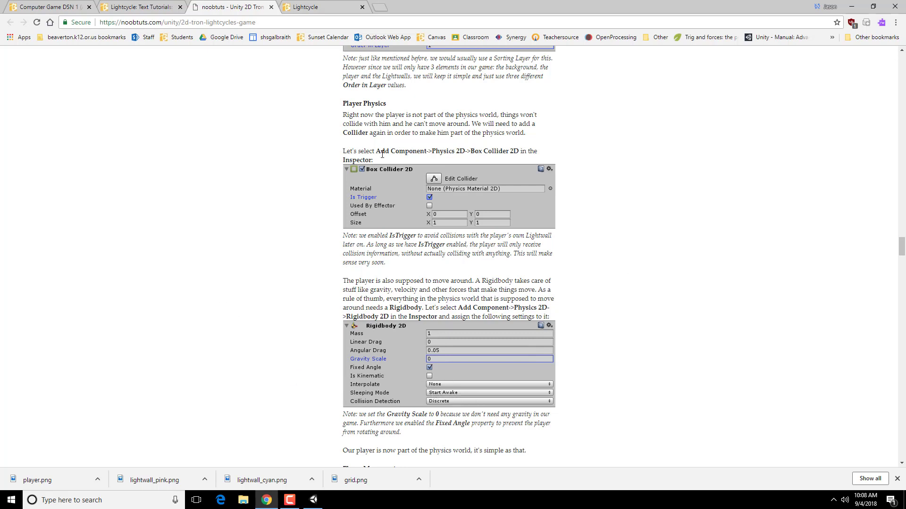
Add a Box Collider 2D to the player and tick Is Trigger
{"action": "left_click", "coordinate": [314, 500]}
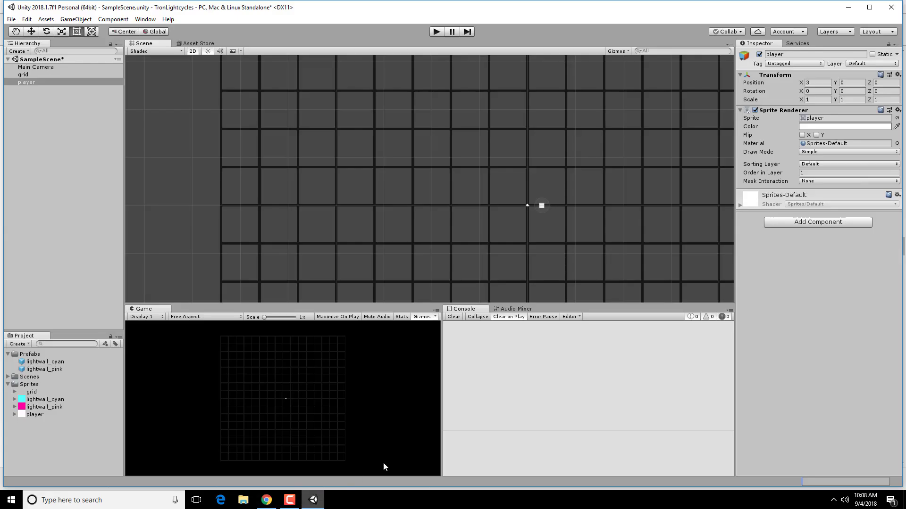
{"action": "left_click", "coordinate": [842, 223]}
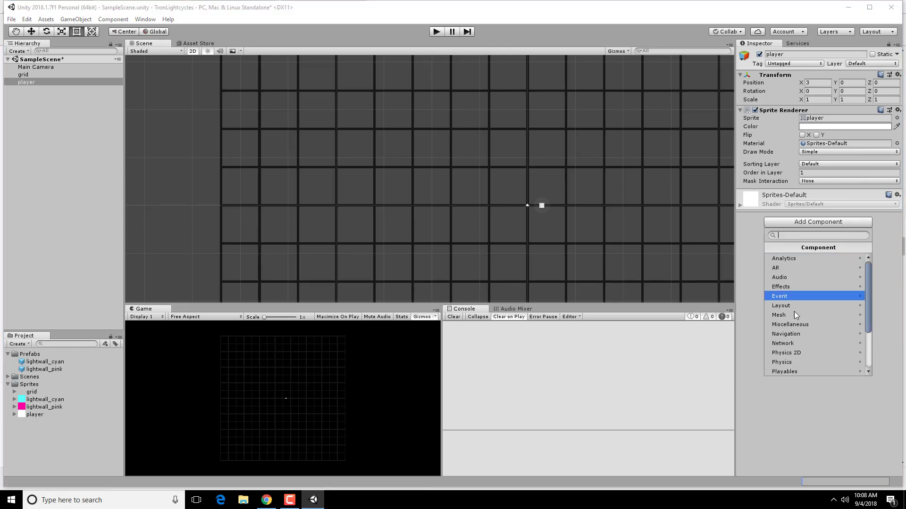
{"action": "left_click", "coordinate": [797, 354]}
{"action": "left_click", "coordinate": [808, 268]}
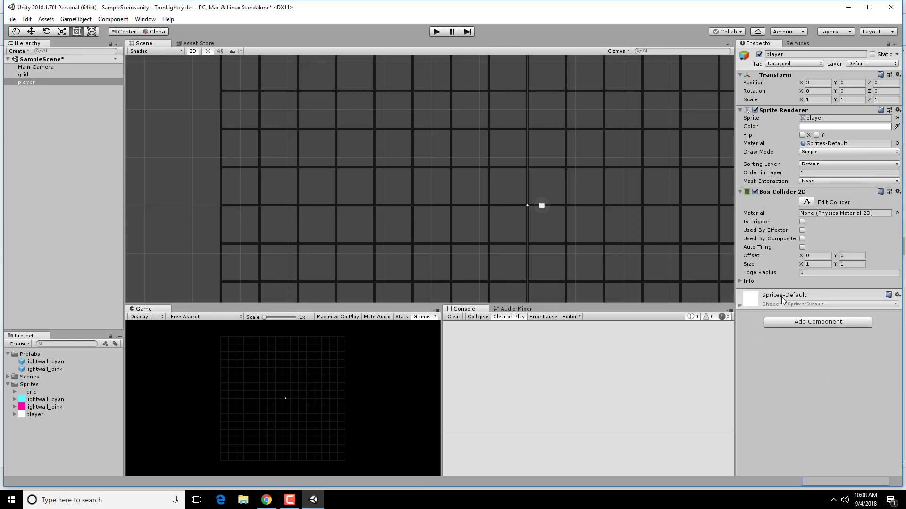
{"action": "left_click", "coordinate": [802, 221]}
Read the tutorial's Rigidbody 2D instruction for the player
{"action": "left_click", "coordinate": [266, 500]}
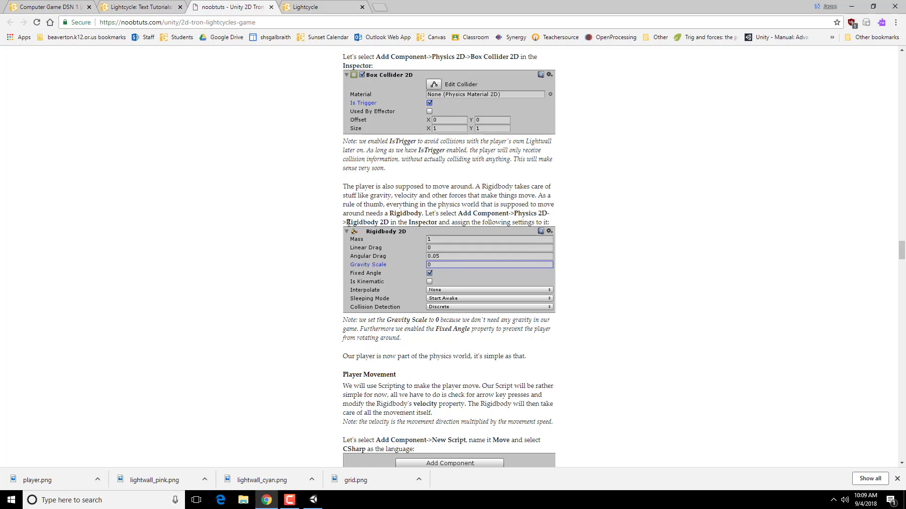
{"action": "left_click_drag", "start_coordinate": [347, 222], "coordinate": [404, 222]}
{"action": "left_click", "coordinate": [461, 195]}
{"action": "scroll", "coordinate": [465, 200], "scroll_direction": "down", "scroll_amount": 1}
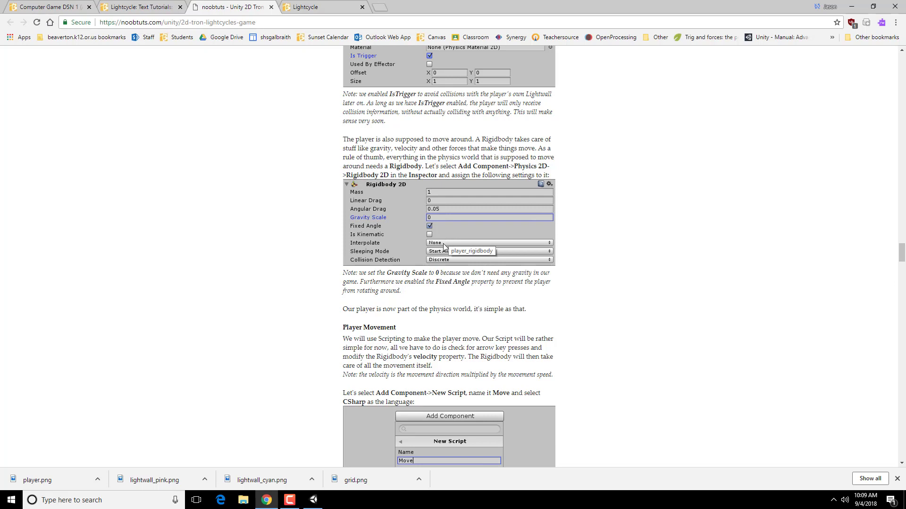
Add a Rigidbody 2D component to the player from Physics 2D
{"action": "left_click", "coordinate": [313, 500]}
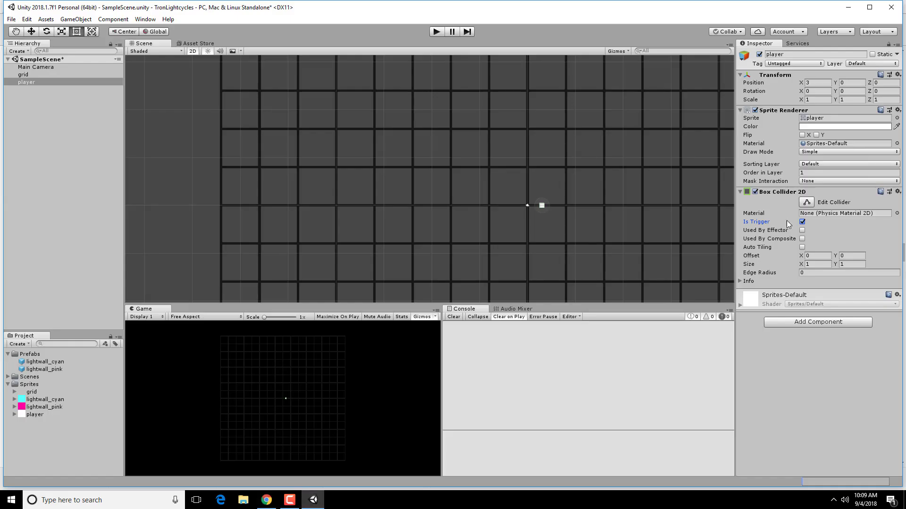
{"action": "left_click", "coordinate": [807, 324]}
{"action": "scroll", "coordinate": [811, 403], "scroll_direction": "down", "scroll_amount": 3}
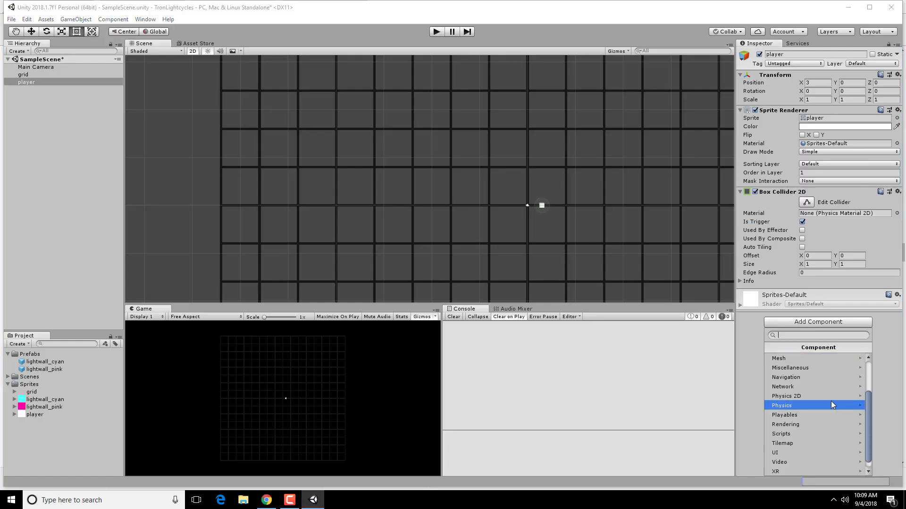
{"action": "left_click", "coordinate": [802, 396]}
{"action": "scroll", "coordinate": [816, 399], "scroll_direction": "down", "scroll_amount": 3}
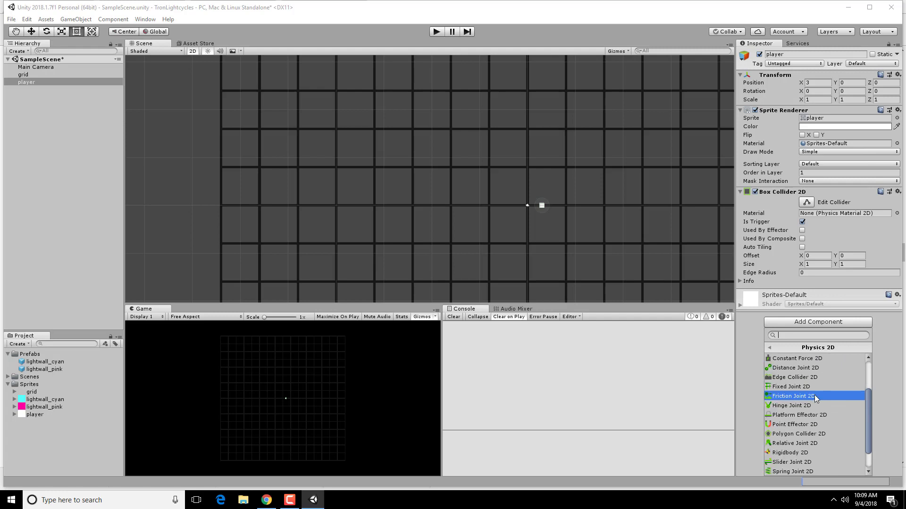
{"action": "left_click", "coordinate": [797, 452]}
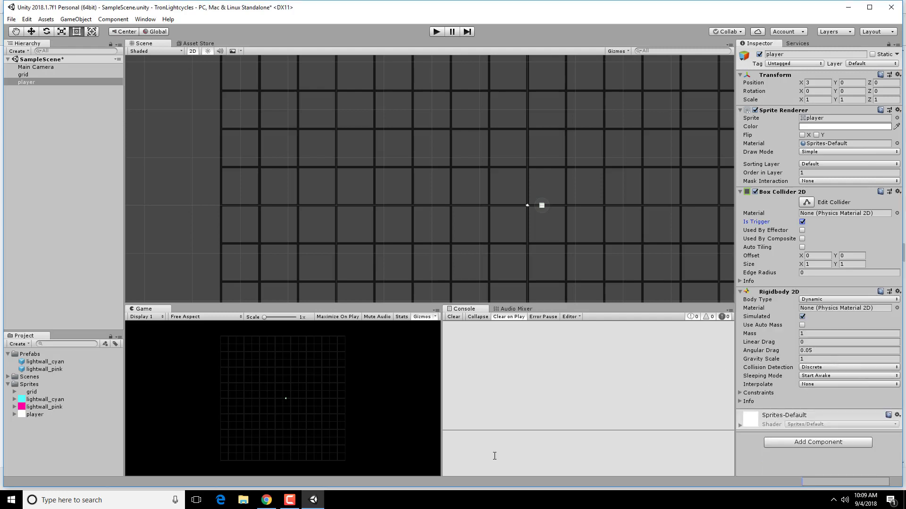
Check the tutorial's Rigidbody 2D settings, then return to Unity
{"action": "left_click", "coordinate": [266, 501]}
{"action": "scroll", "coordinate": [401, 311], "scroll_direction": "down", "scroll_amount": 2}
{"action": "scroll", "coordinate": [432, 174], "scroll_direction": "up", "scroll_amount": 1}
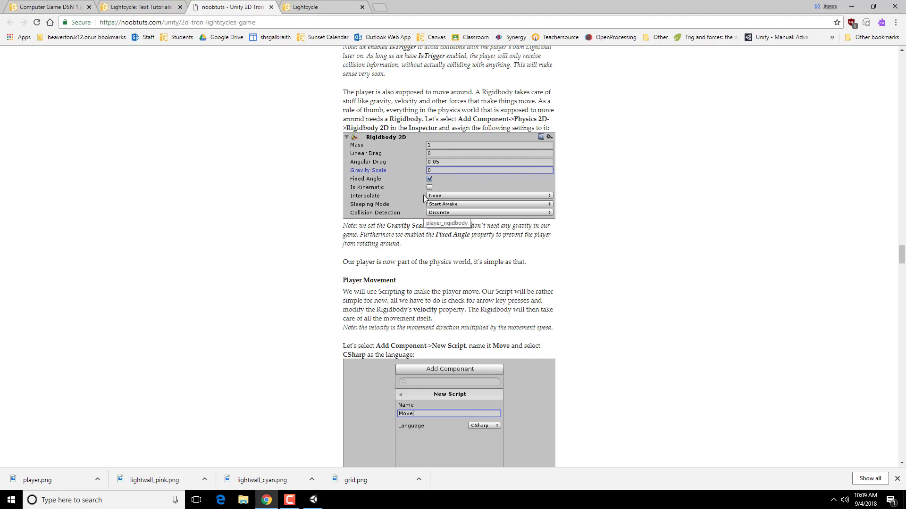
{"action": "key", "text": "alt+Tab"}
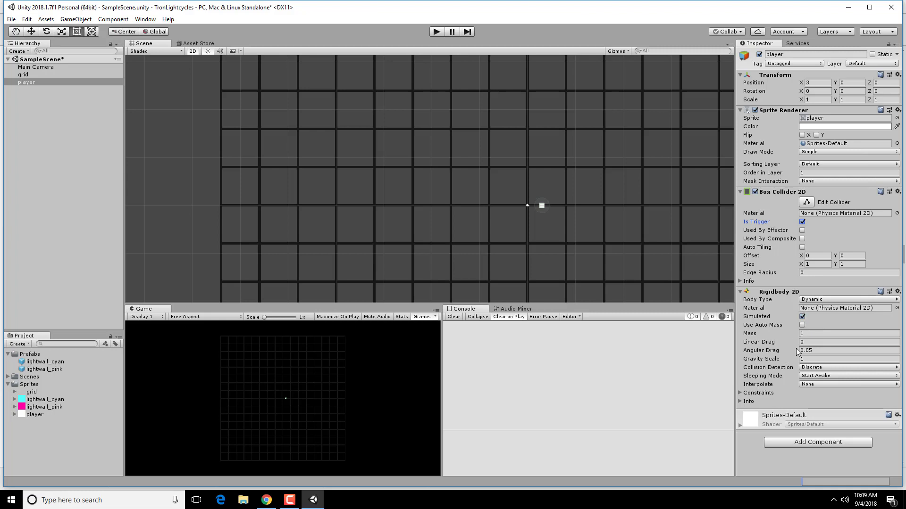
Set the player's Rigidbody 2D Gravity Scale to 0
{"action": "left_click", "coordinate": [816, 359]}
{"action": "type", "text": "0"}
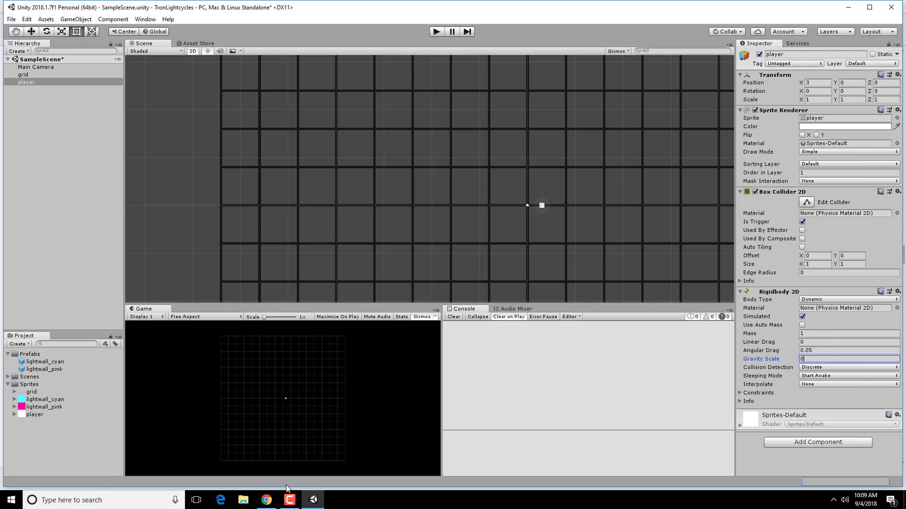
{"action": "left_click", "coordinate": [266, 500]}
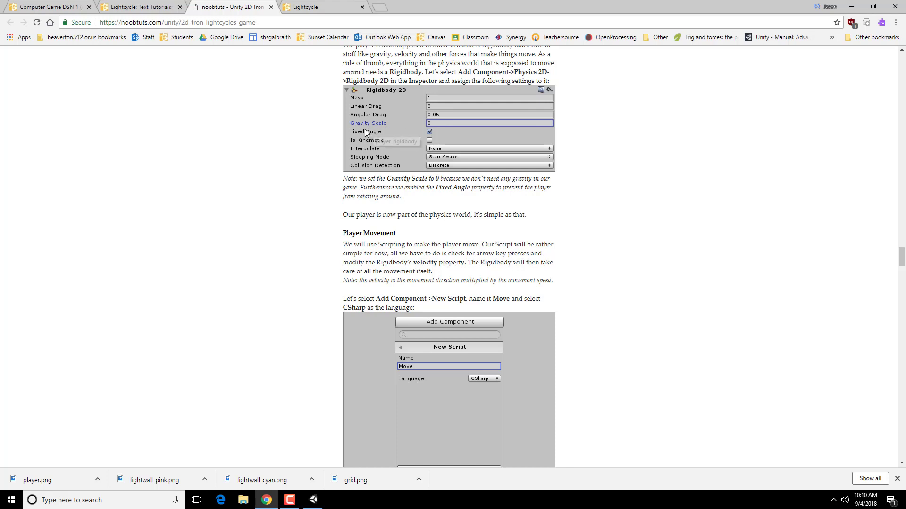
{"action": "left_click", "coordinate": [476, 199]}
{"action": "left_click", "coordinate": [313, 500]}
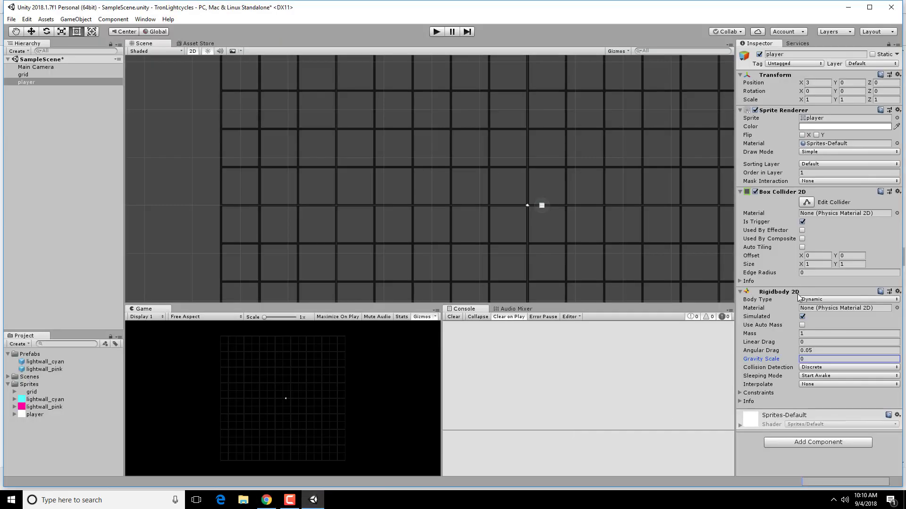
Freeze the player's Z rotation under Rigidbody 2D Constraints
{"action": "left_click", "coordinate": [740, 392]}
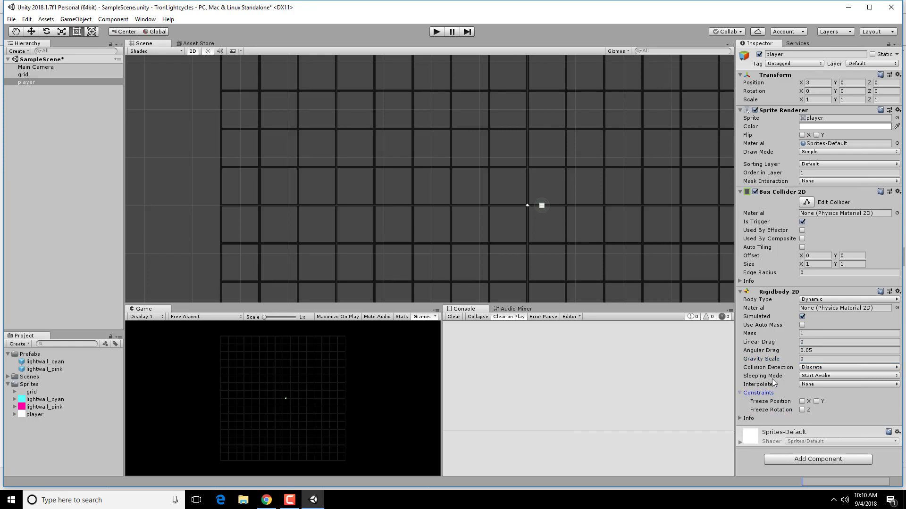
{"action": "left_click", "coordinate": [802, 410]}
{"action": "left_click", "coordinate": [741, 418]}
{"action": "scroll", "coordinate": [784, 408], "scroll_direction": "down", "scroll_amount": 2}
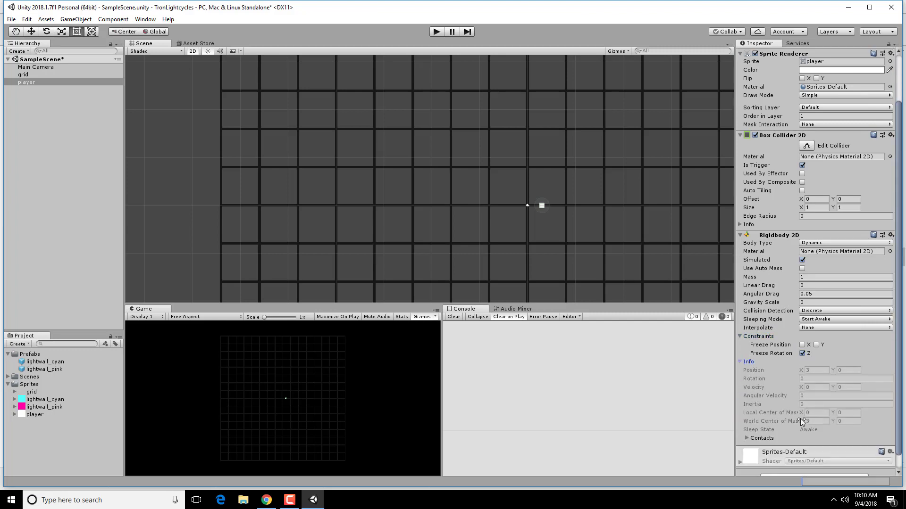
{"action": "left_click", "coordinate": [742, 362]}
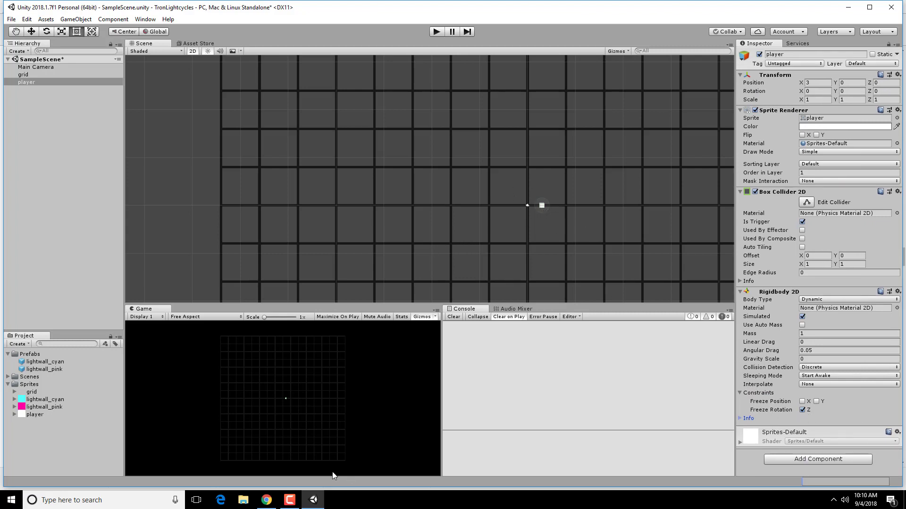
{"action": "left_click", "coordinate": [266, 500]}
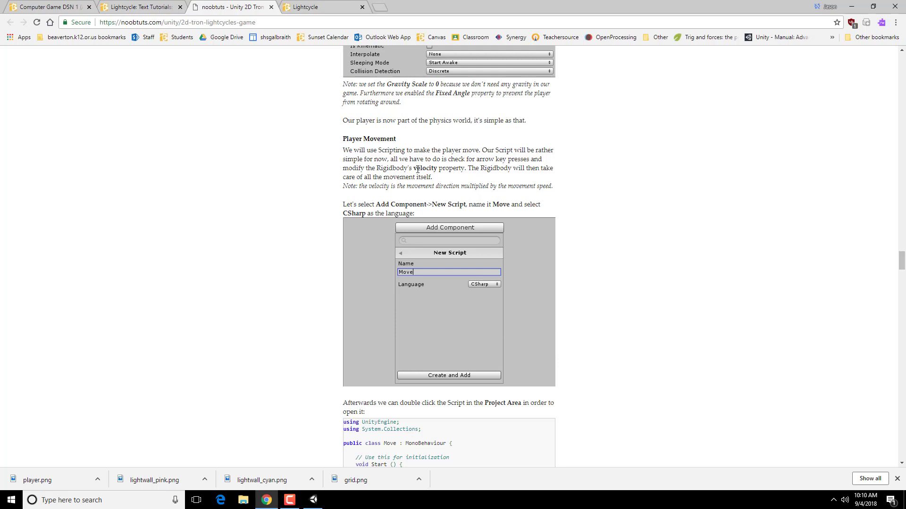
{"action": "left_click_drag", "start_coordinate": [413, 168], "coordinate": [440, 169]}
{"action": "left_click", "coordinate": [472, 169]}
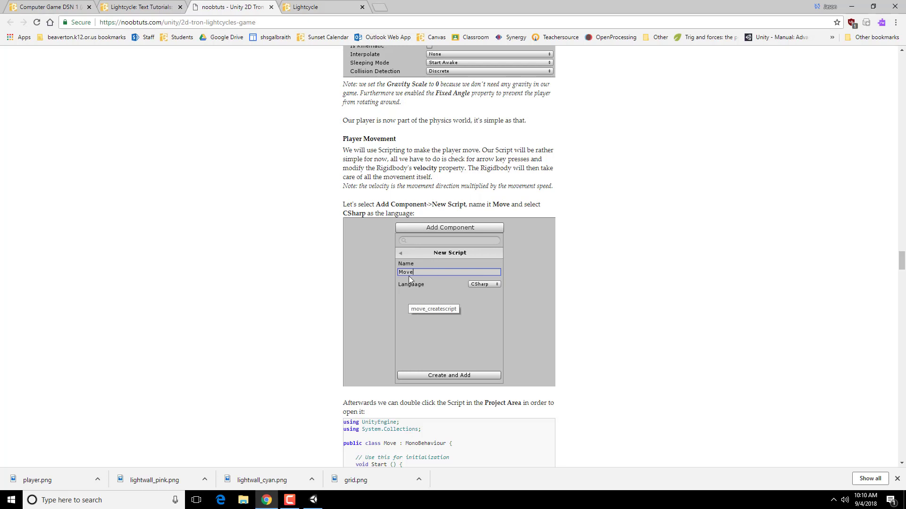
{"action": "scroll", "coordinate": [368, 250], "scroll_direction": "down", "scroll_amount": 2}
{"action": "scroll", "coordinate": [500, 247], "scroll_direction": "up", "scroll_amount": 3}
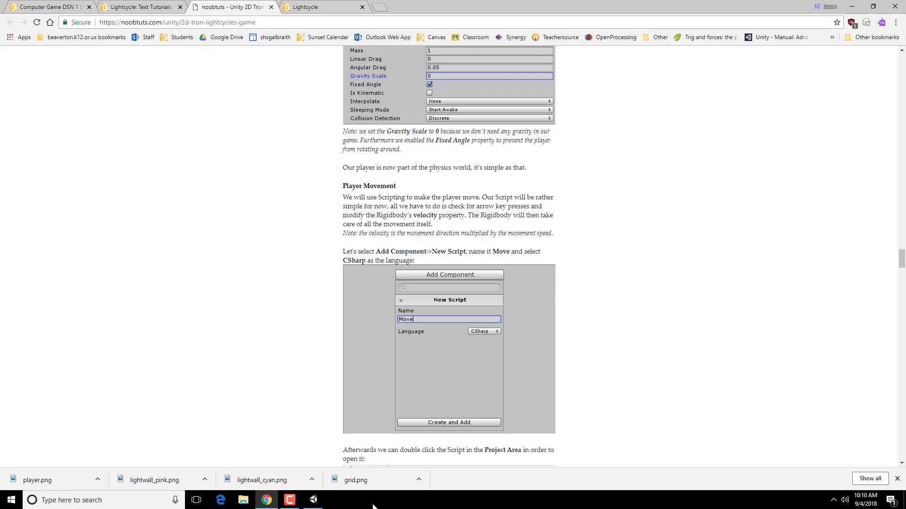
Attach a new script component named Move to the player
{"action": "left_click", "coordinate": [314, 500]}
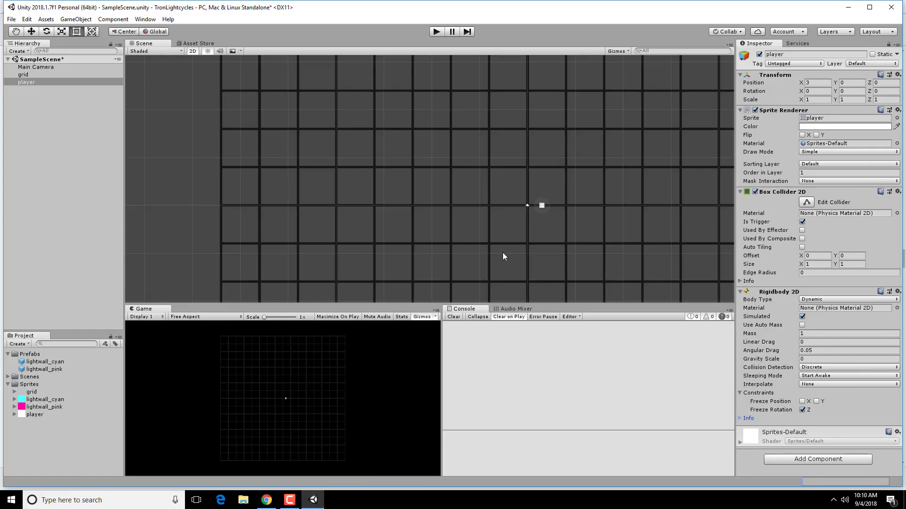
{"action": "left_click", "coordinate": [835, 459]}
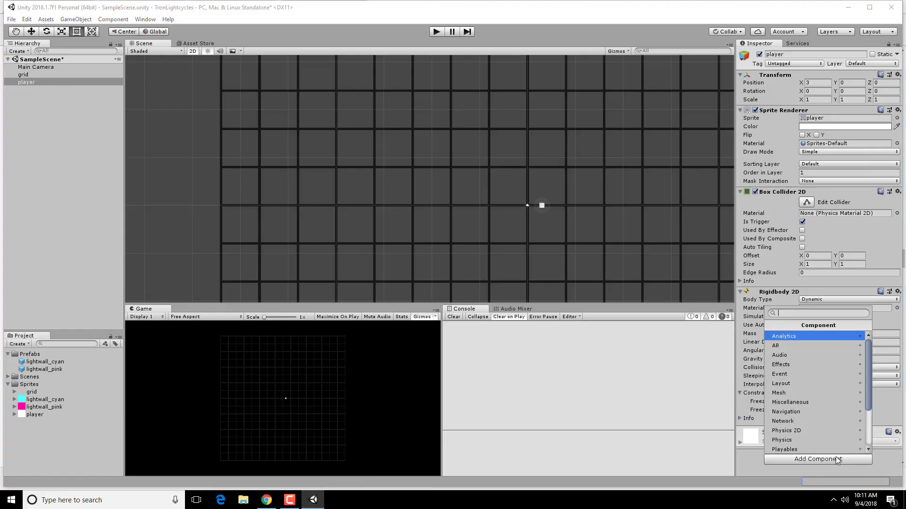
{"action": "scroll", "coordinate": [810, 374], "scroll_direction": "down", "scroll_amount": 5}
{"action": "left_click", "coordinate": [804, 449]}
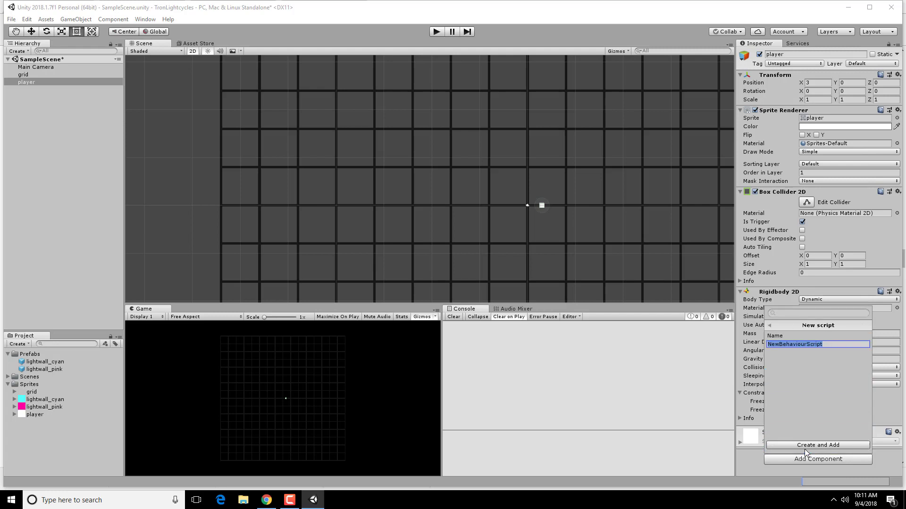
{"action": "type", "text": "Move"}
{"action": "left_click", "coordinate": [829, 446]}
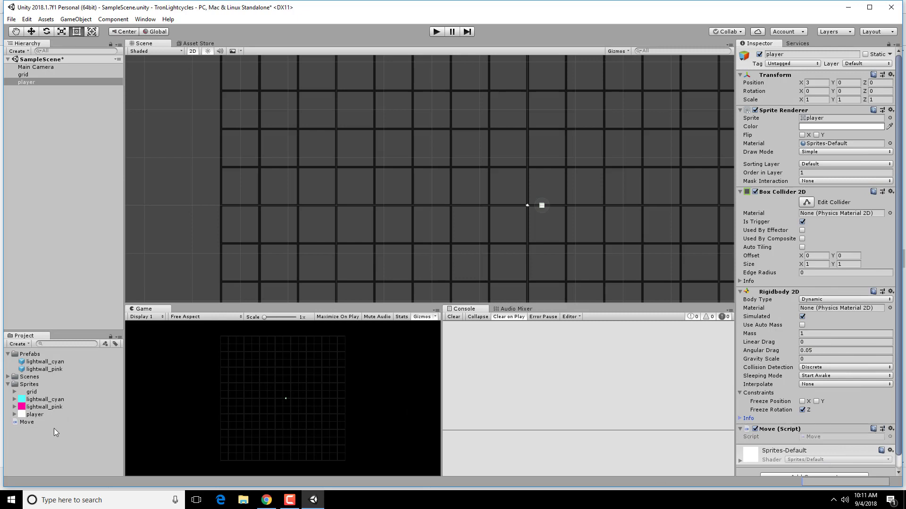
Create a new folder named Scripts in the project assets
{"action": "left_click", "coordinate": [25, 423]}
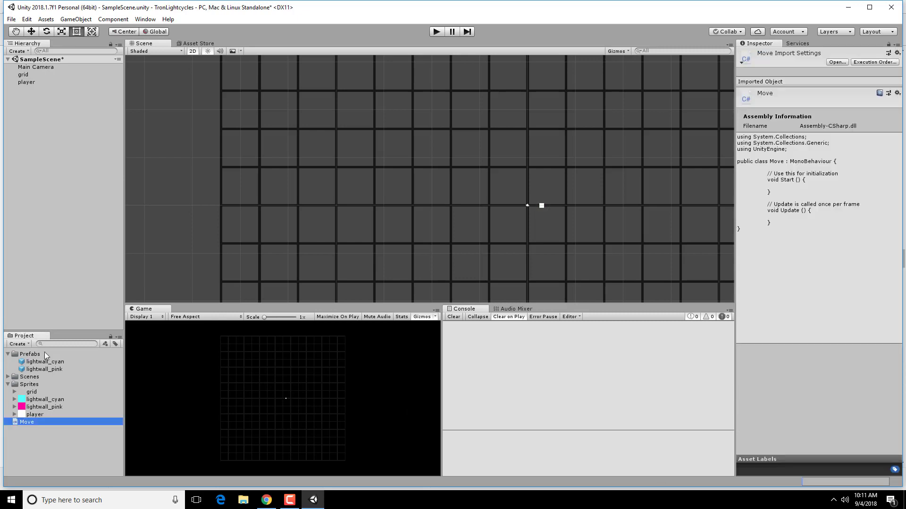
{"action": "right_click", "coordinate": [48, 437]}
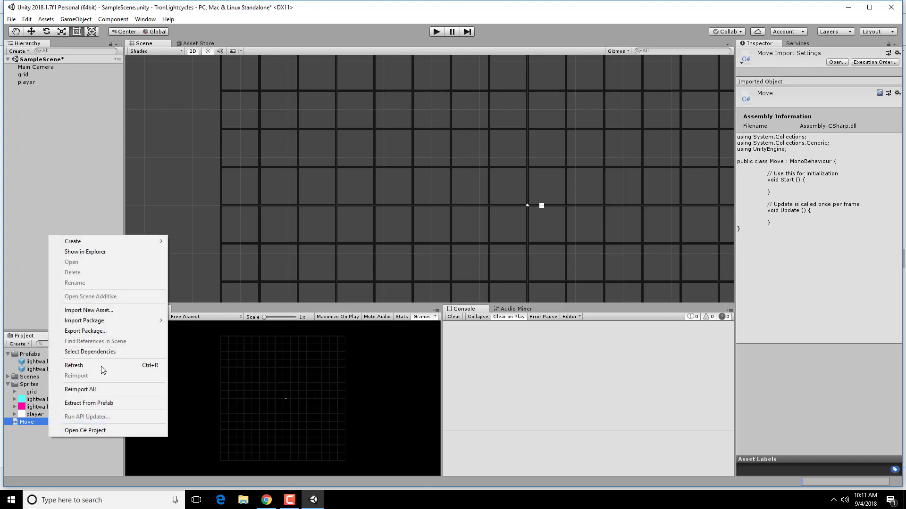
{"action": "mouse_move", "coordinate": [95, 241]}
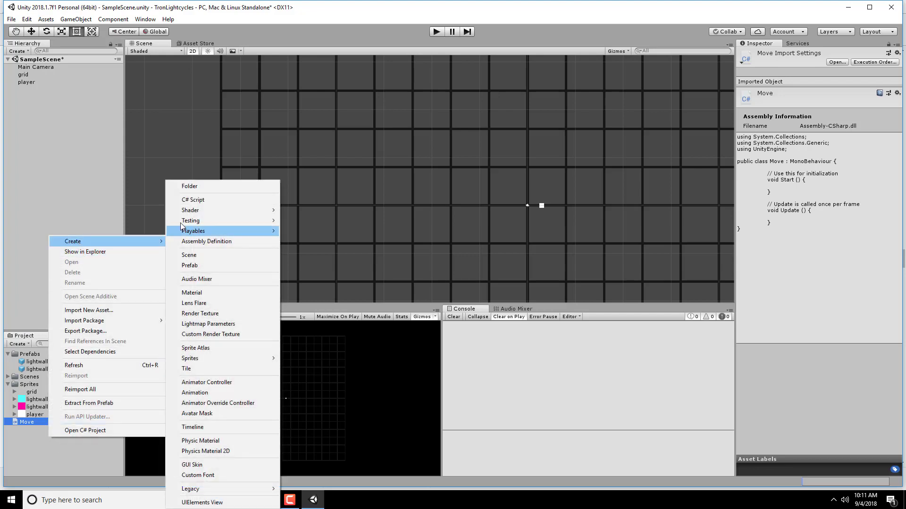
{"action": "left_click", "coordinate": [188, 188]}
{"action": "type", "text": "Scripts"}
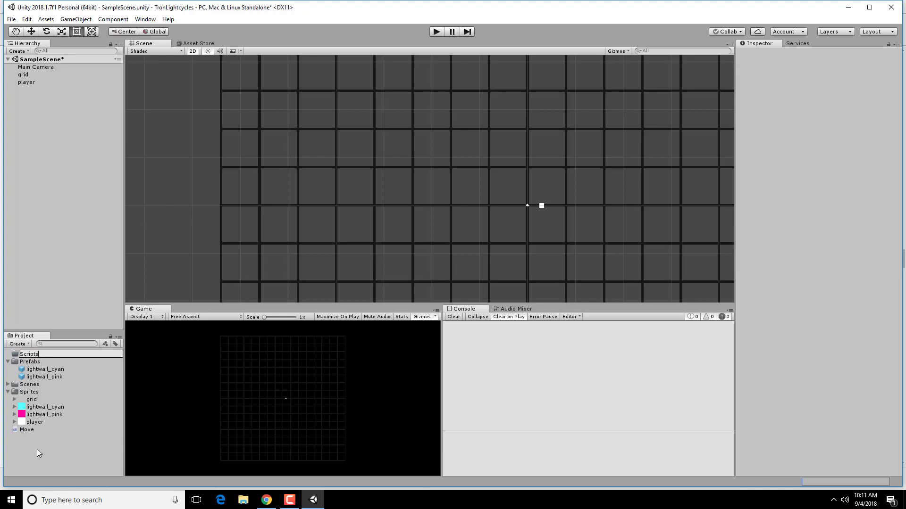
{"action": "key", "text": "Return"}
Move the Move script into the Scripts folder and open it in Visual Studio
{"action": "left_click_drag", "start_coordinate": [26, 429], "coordinate": [43, 387]}
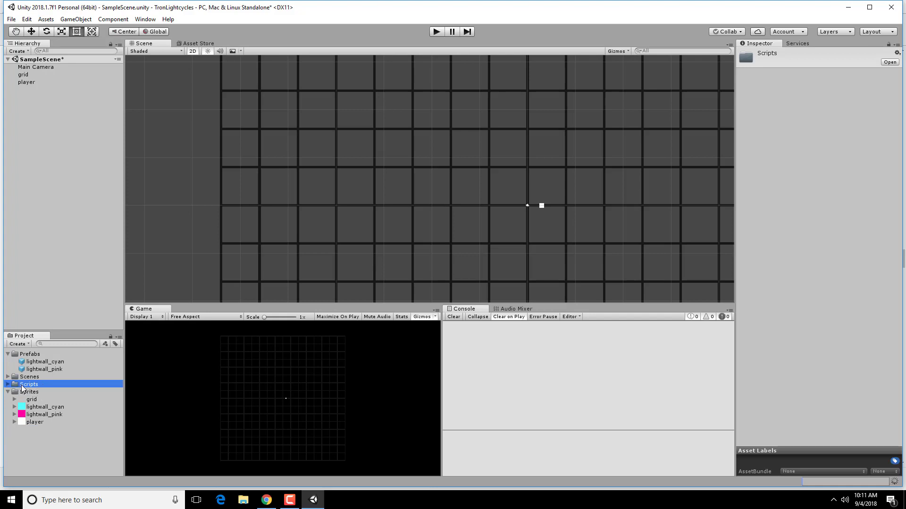
{"action": "left_click", "coordinate": [10, 388]}
{"action": "left_click", "coordinate": [8, 385]}
{"action": "left_click", "coordinate": [8, 385]}
{"action": "left_click", "coordinate": [32, 392]}
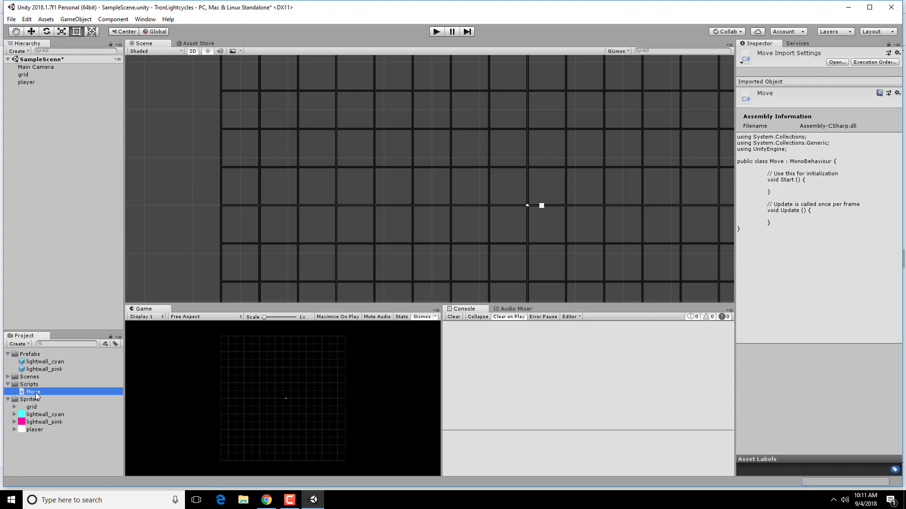
{"action": "double_click", "coordinate": [36, 395]}
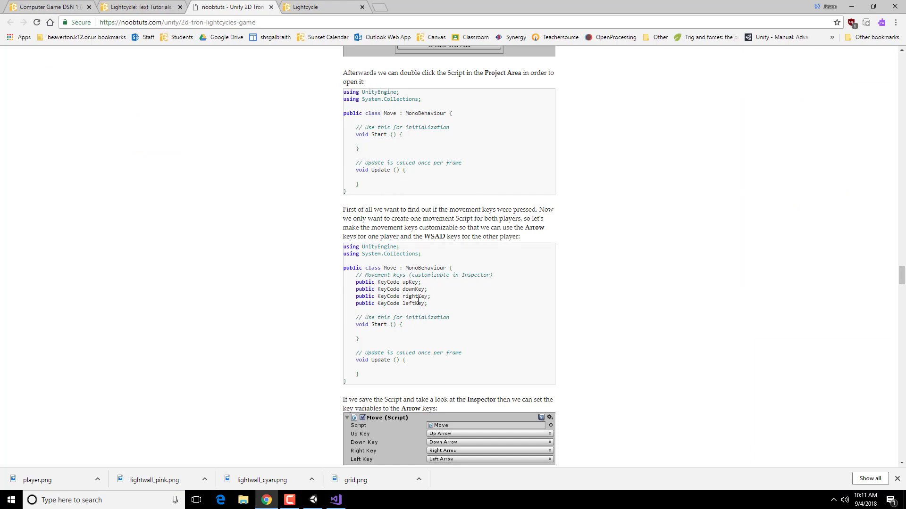
Read the tutorial's public KeyCode declarations for upKey, downKey, rightKey and leftKey
{"action": "left_click_drag", "start_coordinate": [355, 283], "coordinate": [434, 311]}
{"action": "left_click", "coordinate": [449, 300]}
{"action": "scroll", "coordinate": [409, 283], "scroll_direction": "down", "scroll_amount": 1}
{"action": "double_click", "coordinate": [409, 235]}
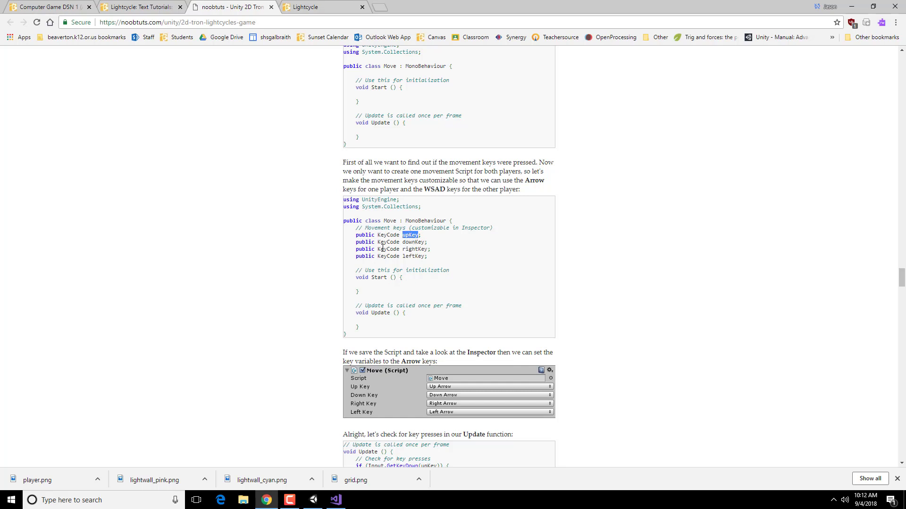
{"action": "left_click", "coordinate": [466, 251]}
Add public KeyCode fields upKey, downKey, leftKey and rightKey inside the Move class
{"action": "left_click", "coordinate": [336, 500]}
{"action": "left_click", "coordinate": [193, 92]}
{"action": "key", "text": "Return"}
{"action": "key", "text": "Return"}
{"action": "type", "text": "public KeyCode upKey"}
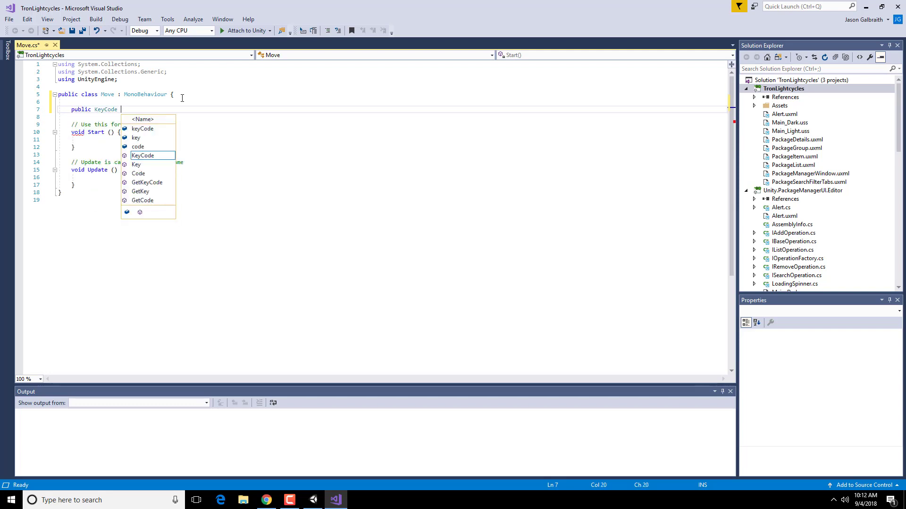
{"action": "type", "text": ";"}
{"action": "key", "text": "Return"}
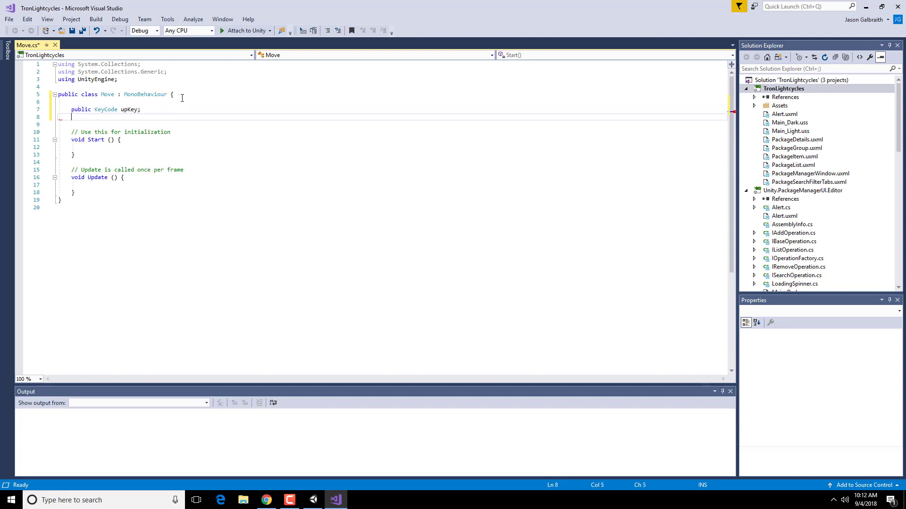
{"action": "type", "text": "public Keyc"}
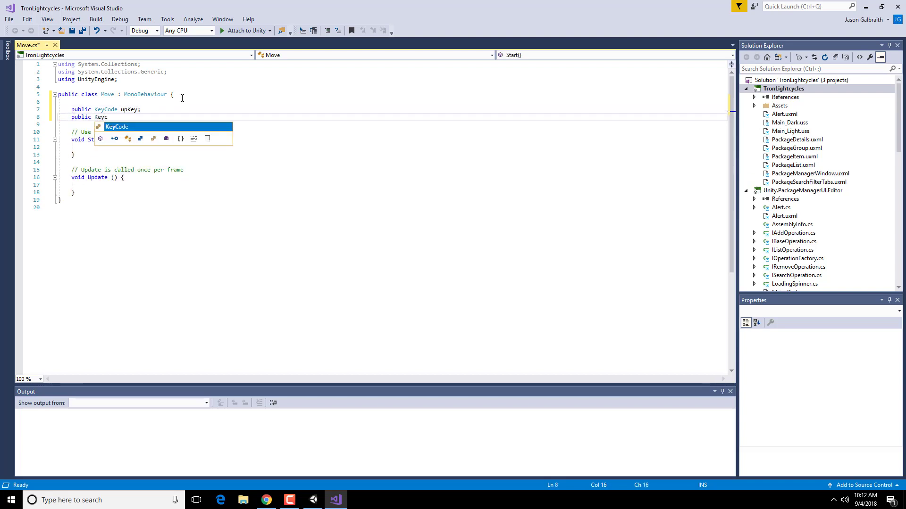
{"action": "type", "text": "ode downK"}
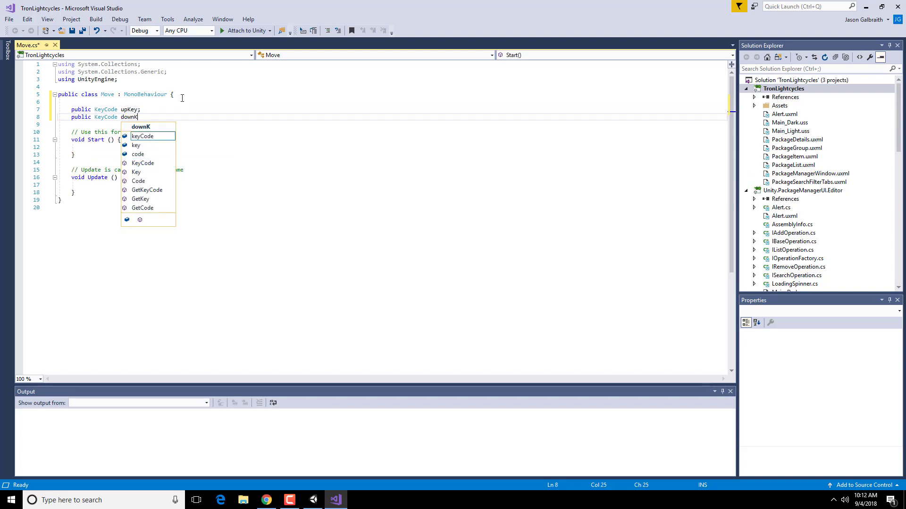
{"action": "type", "text": "ey;"}
{"action": "key", "text": "Return"}
{"action": "type", "text": "public "}
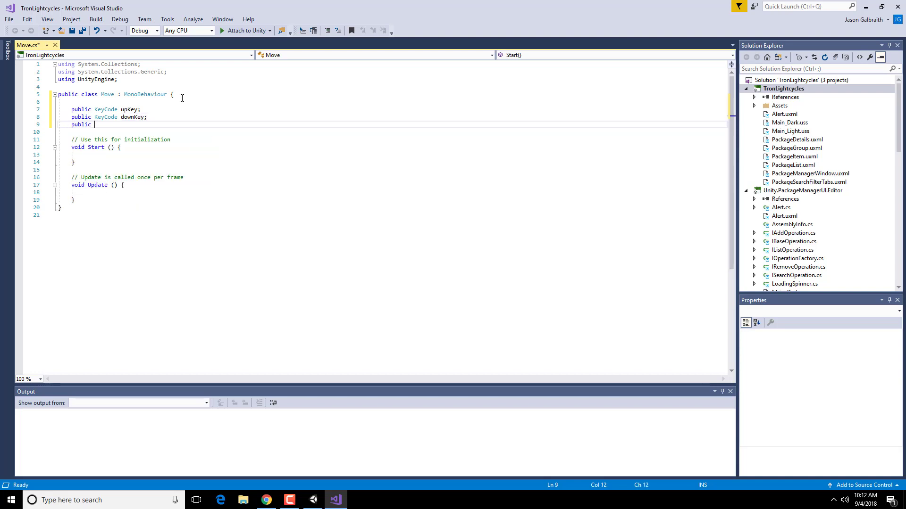
{"action": "type", "text": "KeyCode "}
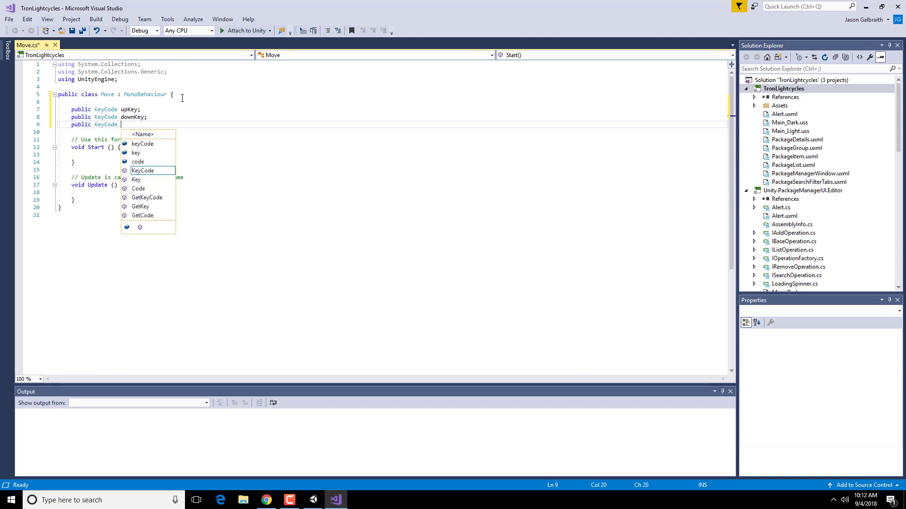
{"action": "type", "text": "leftKey;"}
{"action": "key", "text": "Return"}
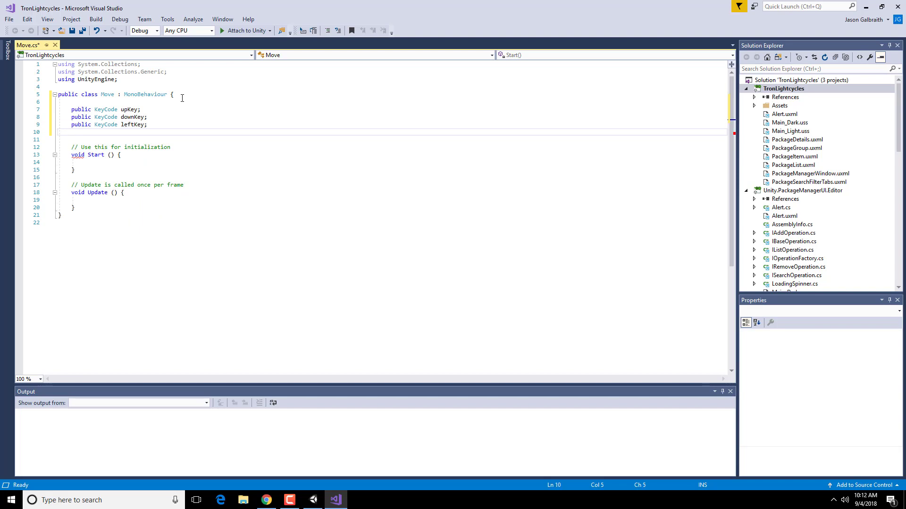
{"action": "type", "text": "public Key"}
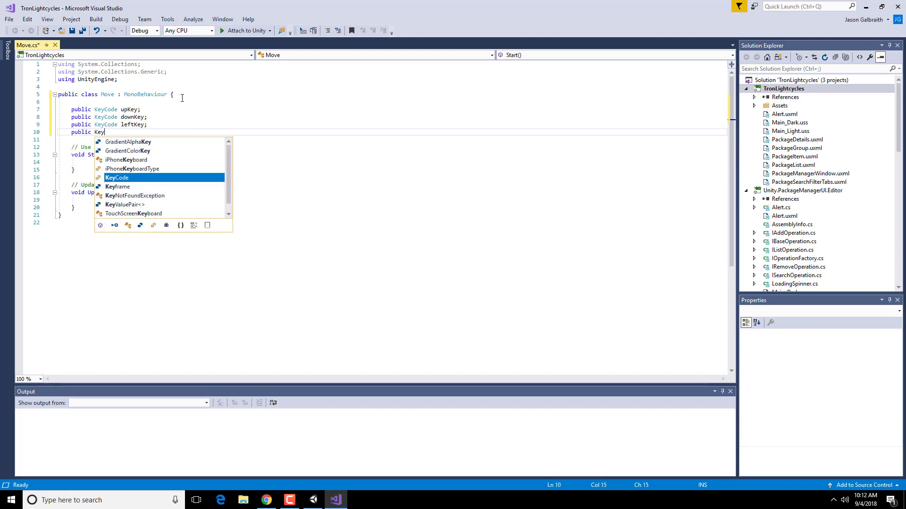
{"action": "type", "text": "Code righ"}
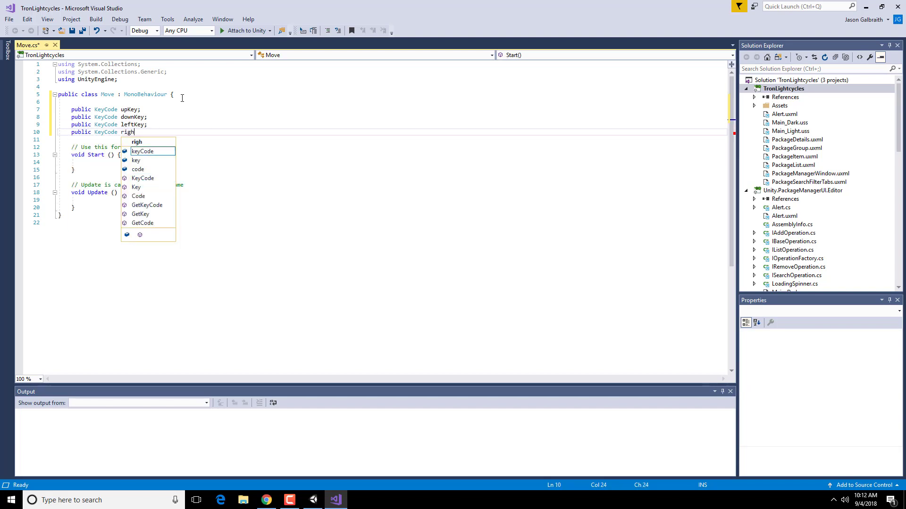
{"action": "type", "text": "tKey;"}
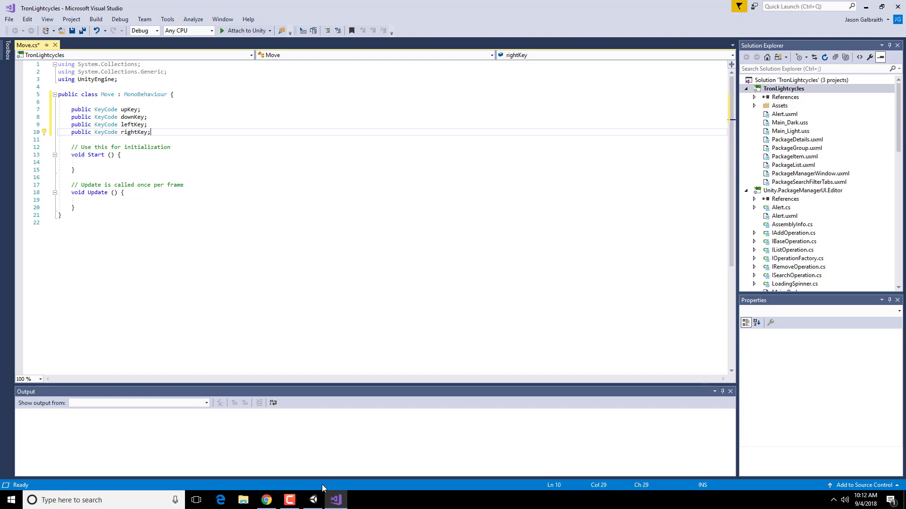
{"action": "left_click", "coordinate": [313, 501]}
{"action": "left_click", "coordinate": [267, 500]}
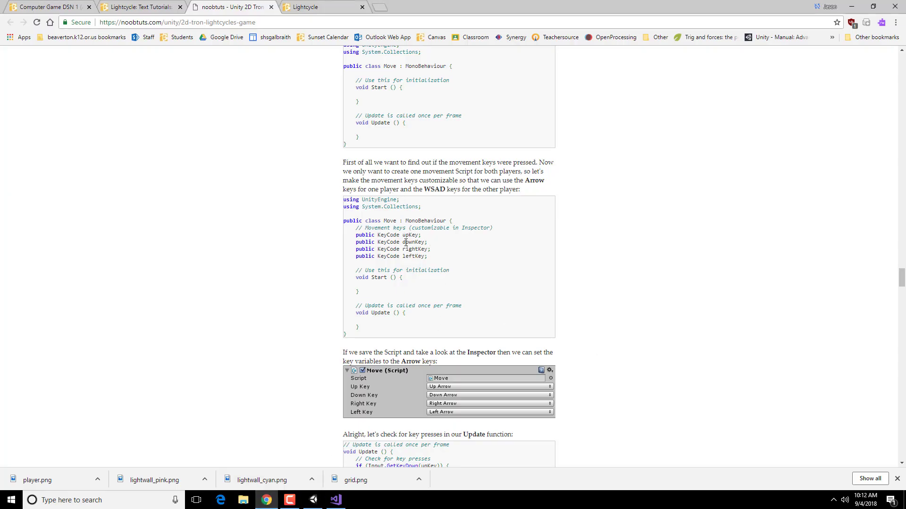
Cut the leftKey declaration and paste it below the rightKey line
{"action": "left_click", "coordinate": [336, 500]}
{"action": "left_click_drag", "start_coordinate": [152, 125], "coordinate": [63, 130]}
{"action": "left_click_drag", "start_coordinate": [150, 119], "coordinate": [155, 119]}
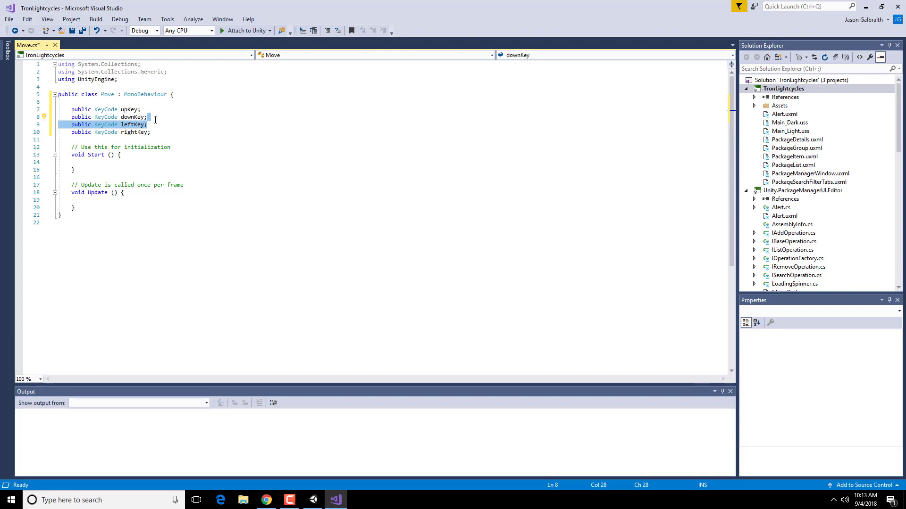
{"action": "key", "text": "ctrl+x"}
{"action": "left_click", "coordinate": [151, 125]}
{"action": "key", "text": "ctrl+v"}
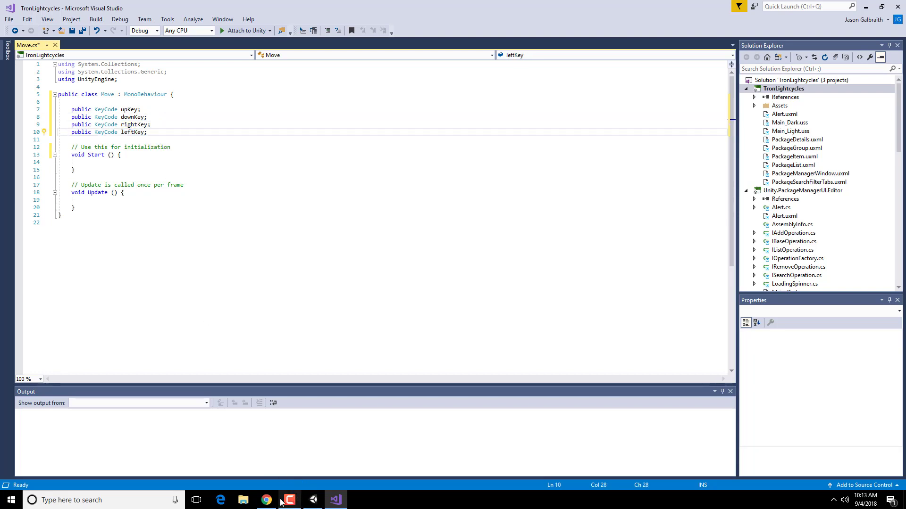
Compare the declaration order with the tutorial and save Move.cs
{"action": "left_click", "coordinate": [266, 501]}
{"action": "scroll", "coordinate": [555, 224], "scroll_direction": "down", "scroll_amount": 5}
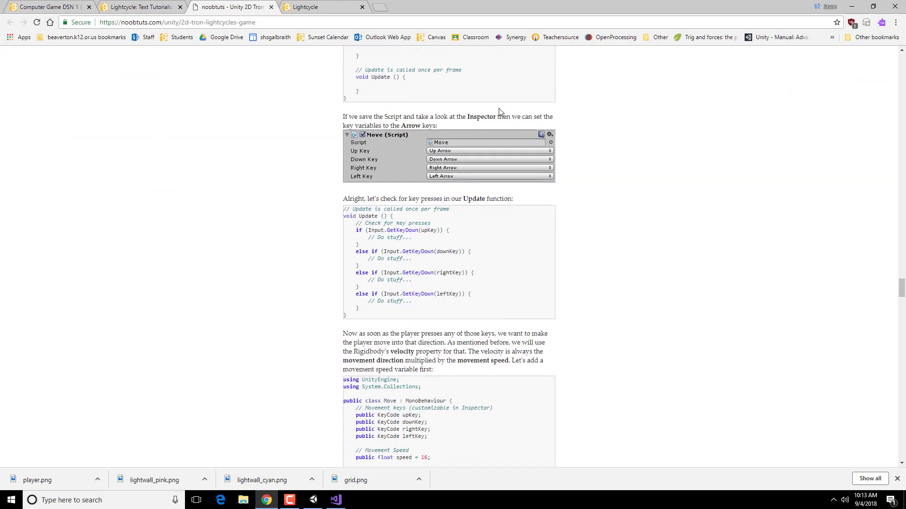
{"action": "left_click", "coordinate": [336, 500]}
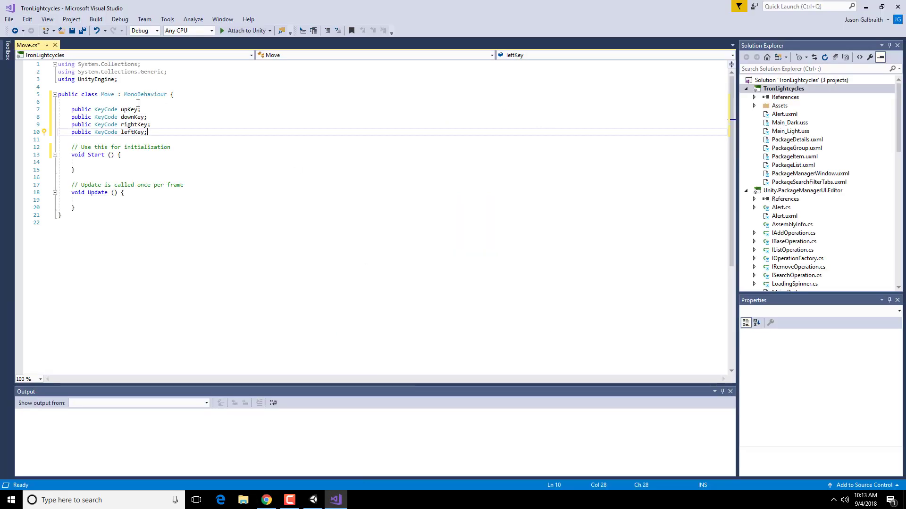
{"action": "left_click", "coordinate": [72, 30]}
{"action": "left_click", "coordinate": [313, 500]}
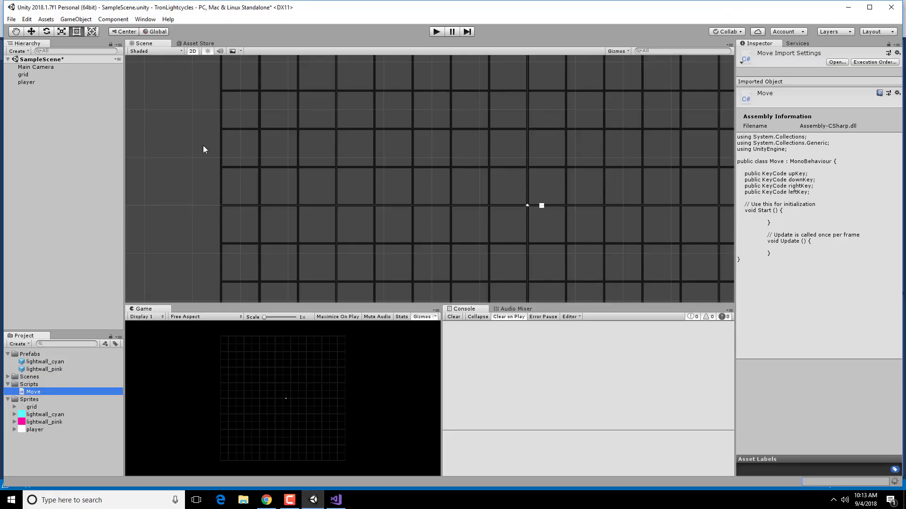
Select the player and scroll the Inspector to the Move script's four key fields
{"action": "left_click", "coordinate": [29, 67]}
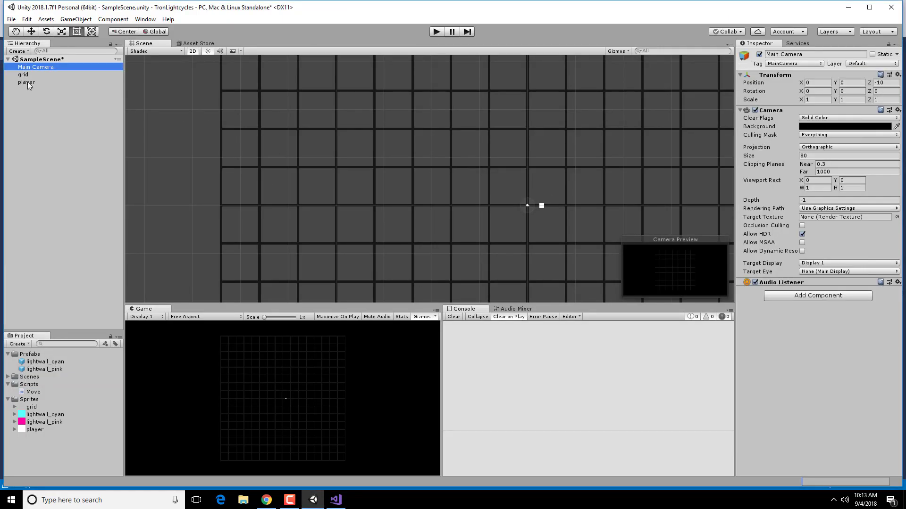
{"action": "left_click", "coordinate": [28, 82]}
{"action": "scroll", "coordinate": [778, 338], "scroll_direction": "down", "scroll_amount": 3}
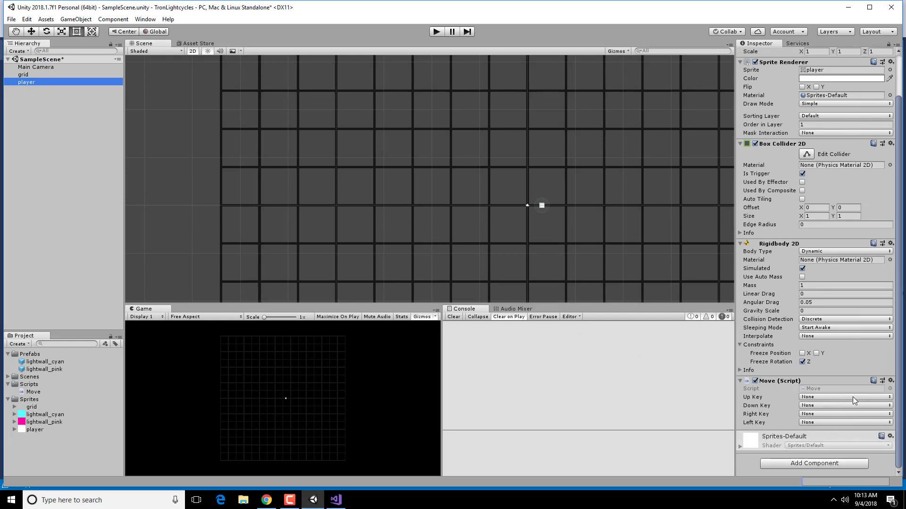
Check the tutorial's Update key-press checks against Move.cs, then return to Unity
{"action": "left_click", "coordinate": [335, 500]}
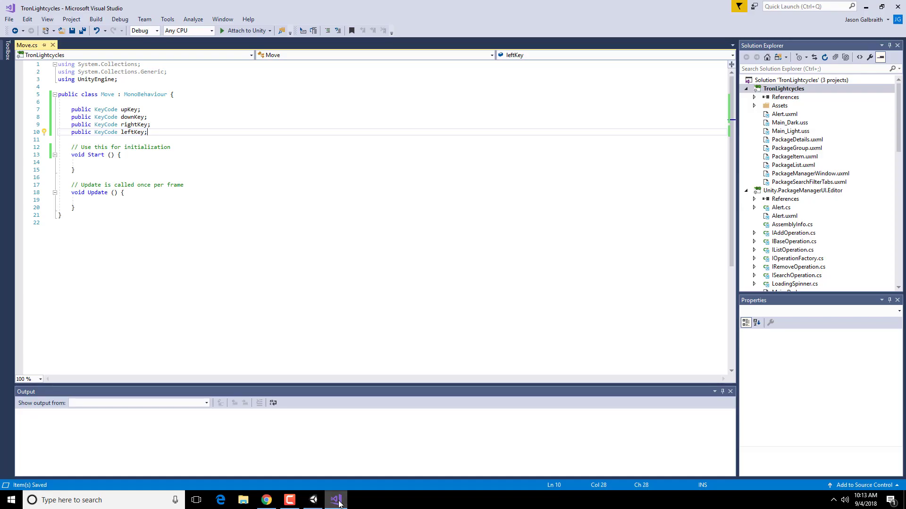
{"action": "left_click", "coordinate": [267, 501]}
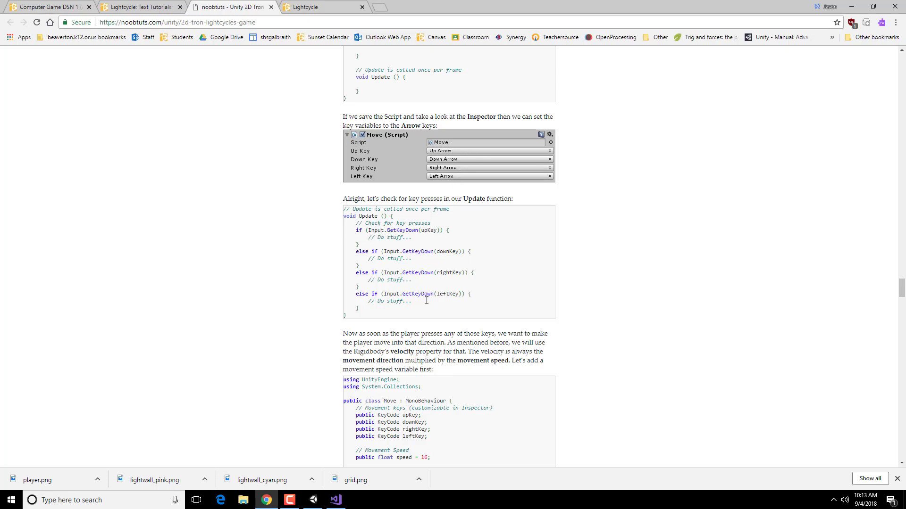
{"action": "left_click", "coordinate": [334, 500]}
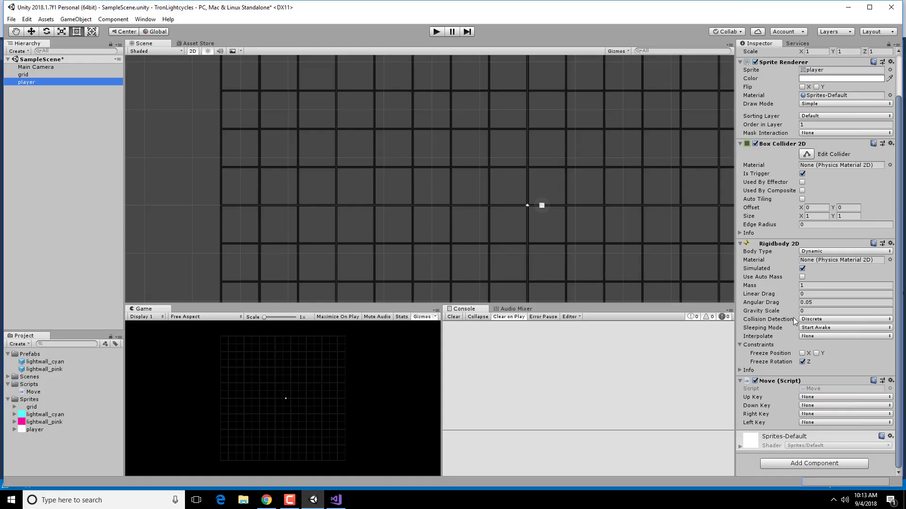
Assign Up Arrow, Down Arrow, Right Arrow and Left Arrow to the Move script's key fields
{"action": "left_click", "coordinate": [888, 398]}
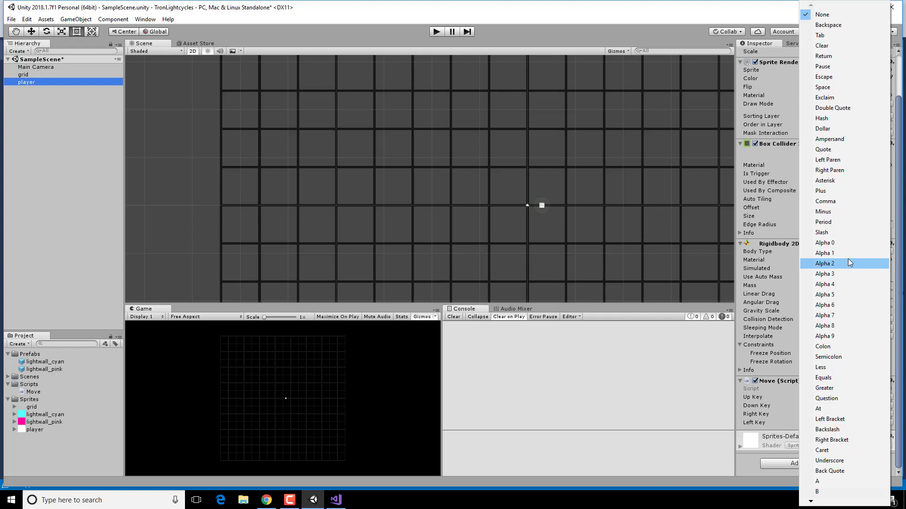
{"action": "scroll", "coordinate": [848, 258], "scroll_direction": "down", "scroll_amount": 5}
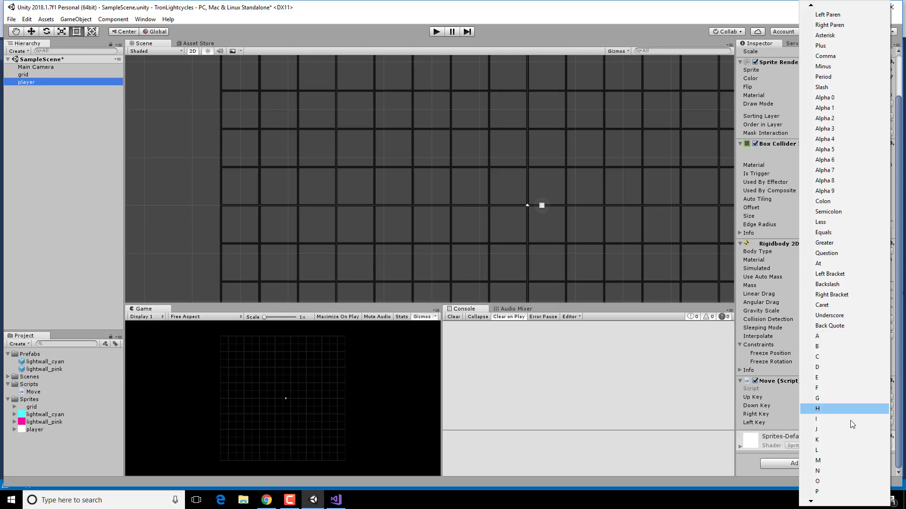
{"action": "mouse_move", "coordinate": [811, 501]}
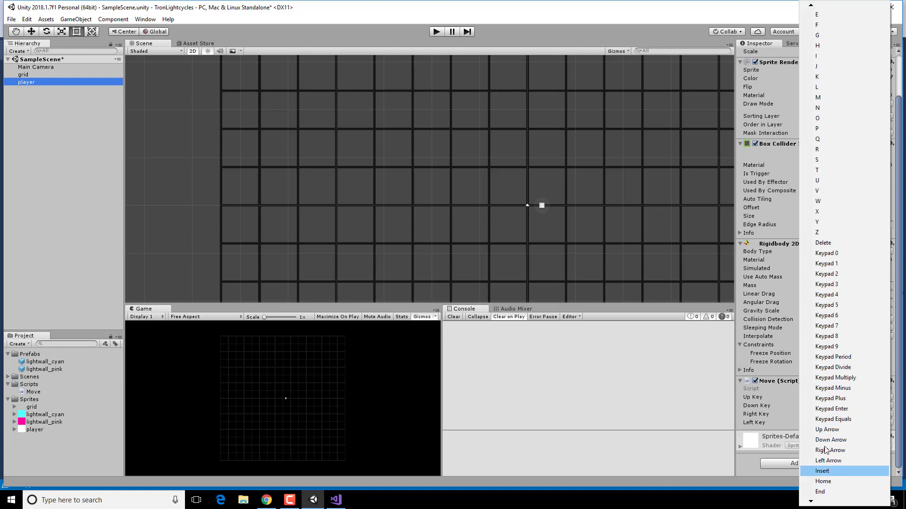
{"action": "left_click", "coordinate": [820, 431]}
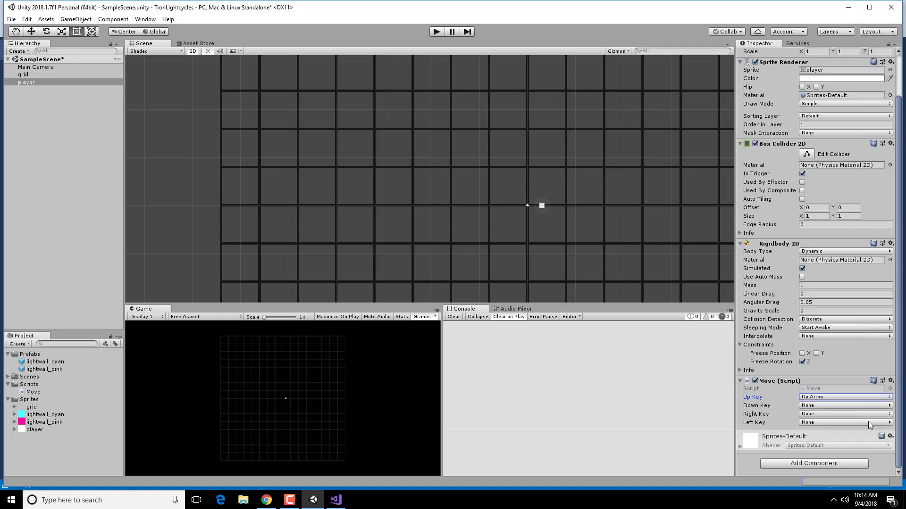
{"action": "left_click", "coordinate": [838, 406]}
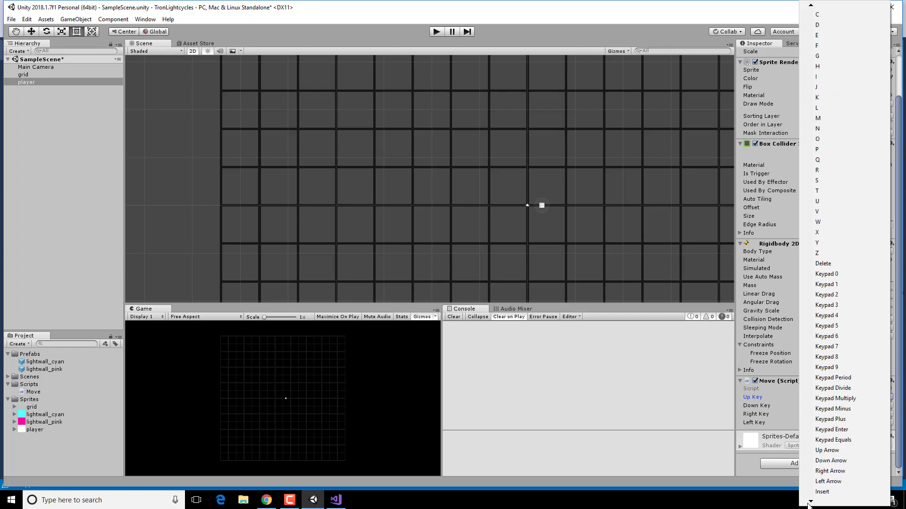
{"action": "left_click", "coordinate": [830, 469]}
{"action": "left_click", "coordinate": [823, 405]}
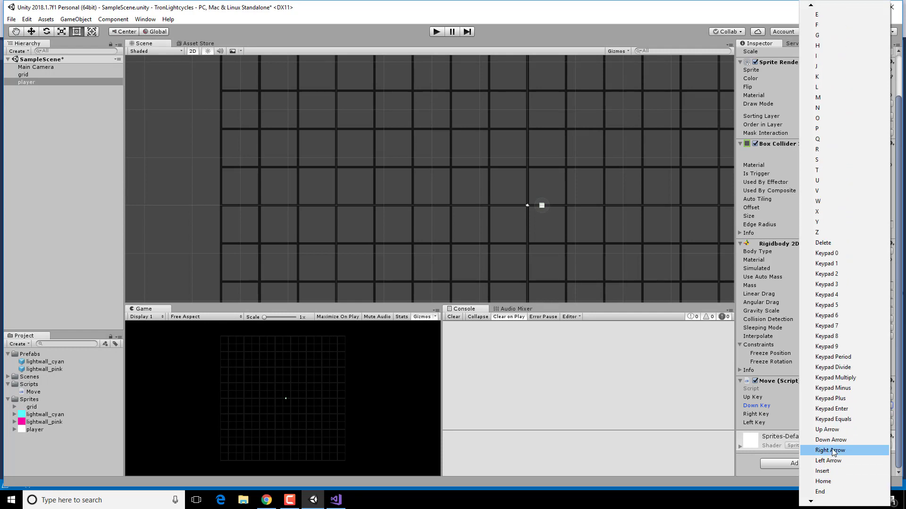
{"action": "left_click", "coordinate": [830, 440]}
{"action": "left_click", "coordinate": [820, 423]}
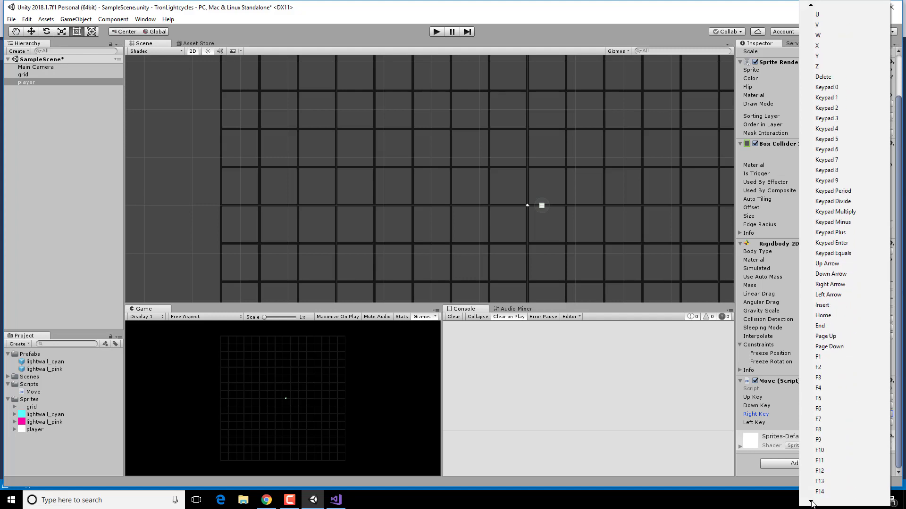
{"action": "left_click", "coordinate": [826, 285]}
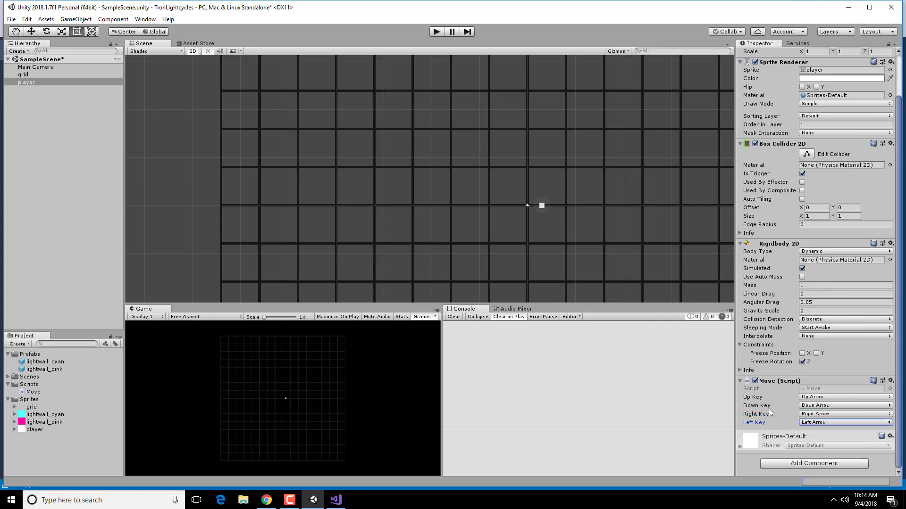
Review the tutorial's Update code with GetKeyDown checks and Do stuff placeholders
{"action": "key", "text": "alt+Tab"}
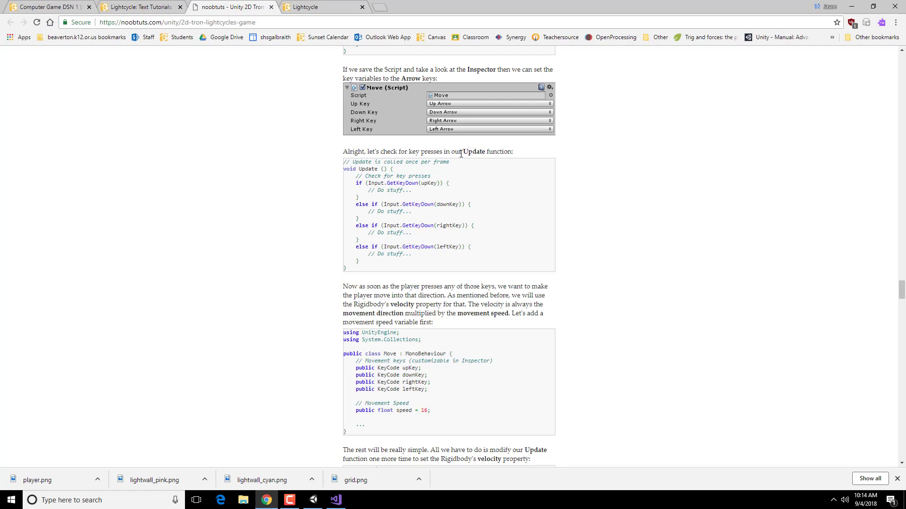
{"action": "left_click_drag", "start_coordinate": [464, 153], "coordinate": [485, 152]}
{"action": "left_click_drag", "start_coordinate": [356, 178], "coordinate": [366, 196]}
{"action": "left_click", "coordinate": [398, 205]}
{"action": "double_click", "coordinate": [433, 184]}
{"action": "left_click_drag", "start_coordinate": [367, 190], "coordinate": [417, 195]}
{"action": "left_click", "coordinate": [449, 204]}
{"action": "left_click_drag", "start_coordinate": [365, 211], "coordinate": [406, 212]}
{"action": "left_click_drag", "start_coordinate": [360, 264], "coordinate": [330, 178]}
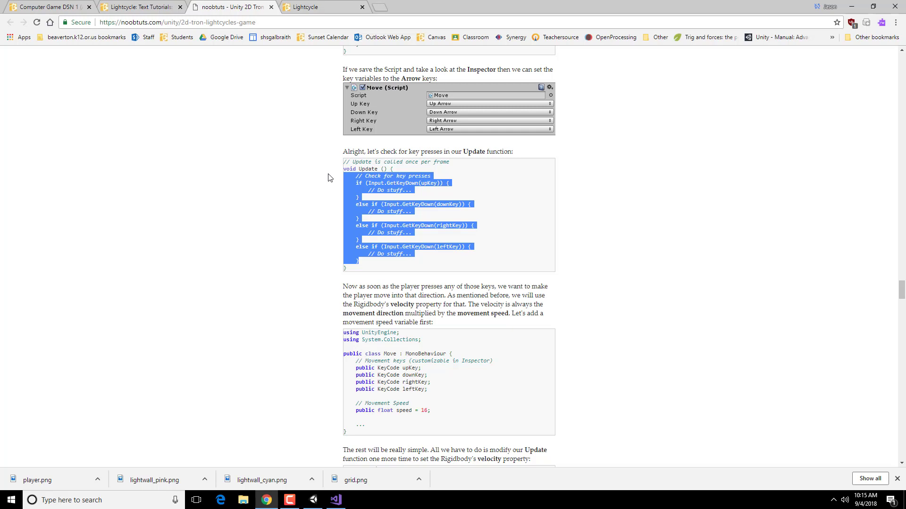
Add a '// Check for a key press' comment and an if (Input.GetKeyDown(upKey)) block
{"action": "key", "text": "alt+Tab"}
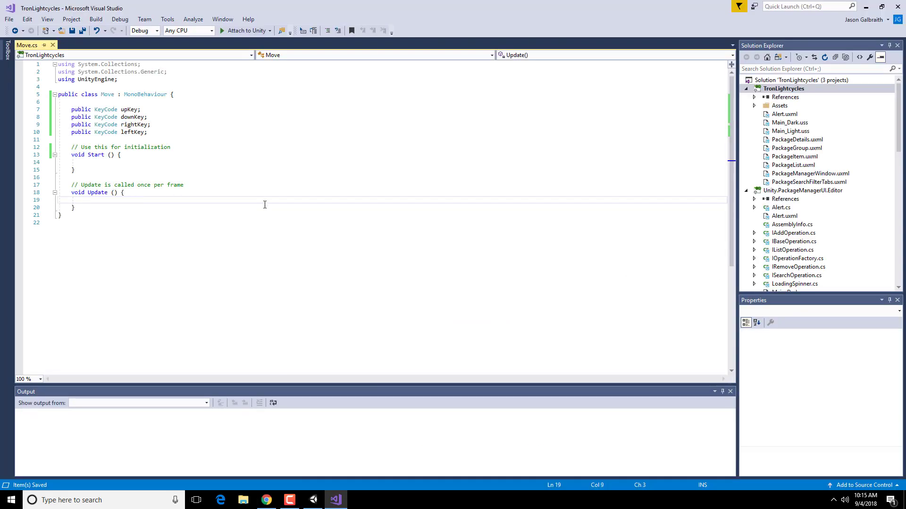
{"action": "type", "text": "// Check for a key press"}
{"action": "key", "text": "Return"}
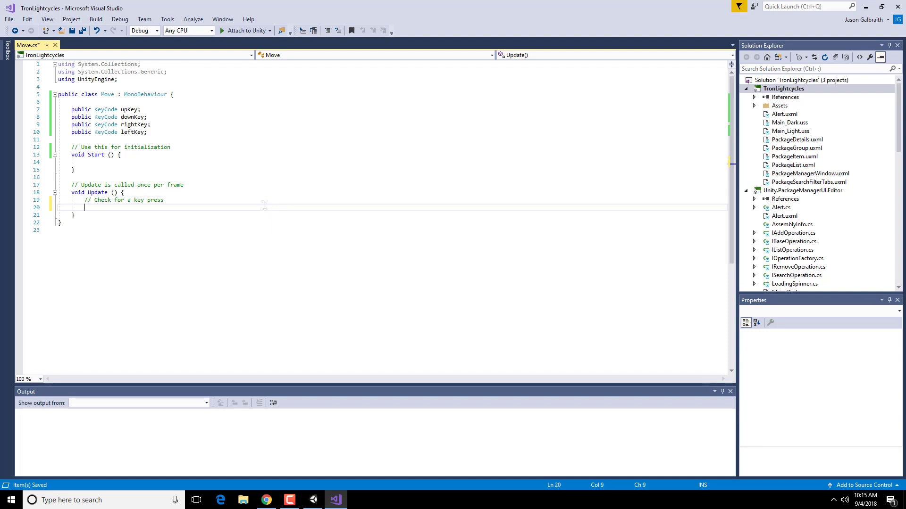
{"action": "type", "text": "if (Input."}
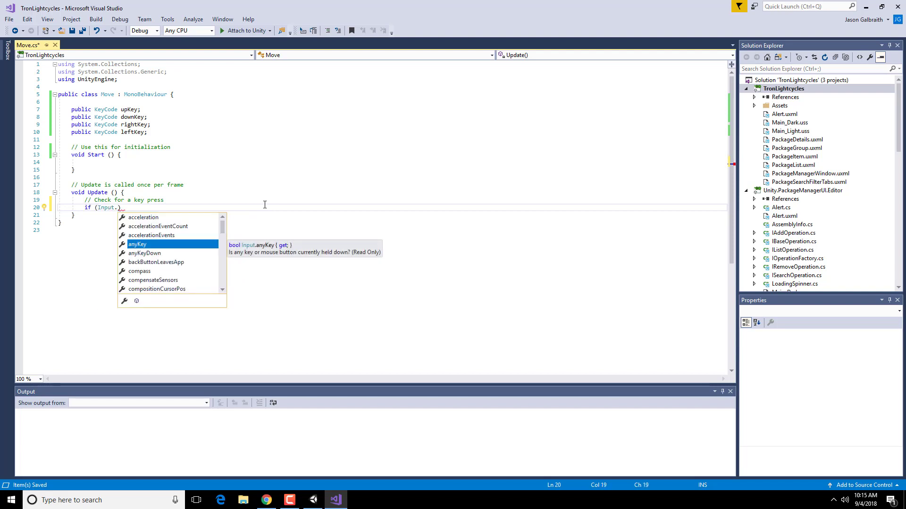
{"action": "left_click", "coordinate": [266, 500]}
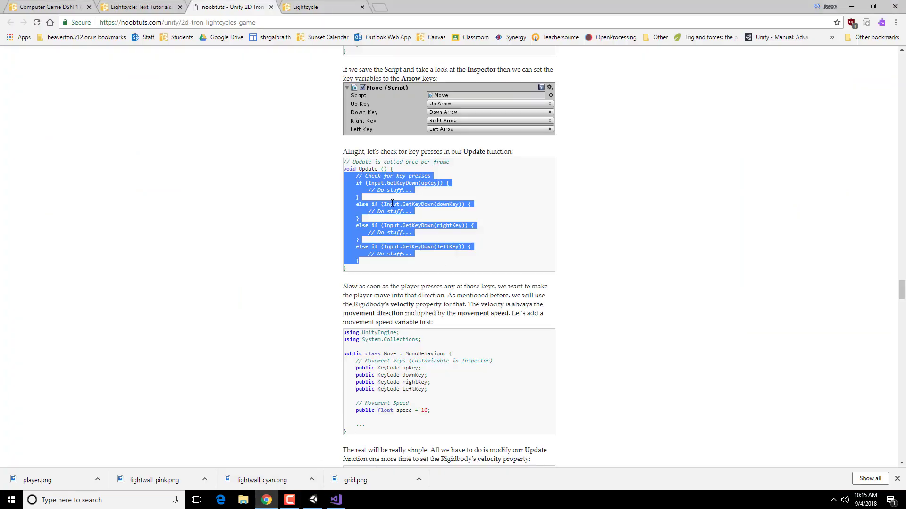
{"action": "left_click", "coordinate": [336, 500]}
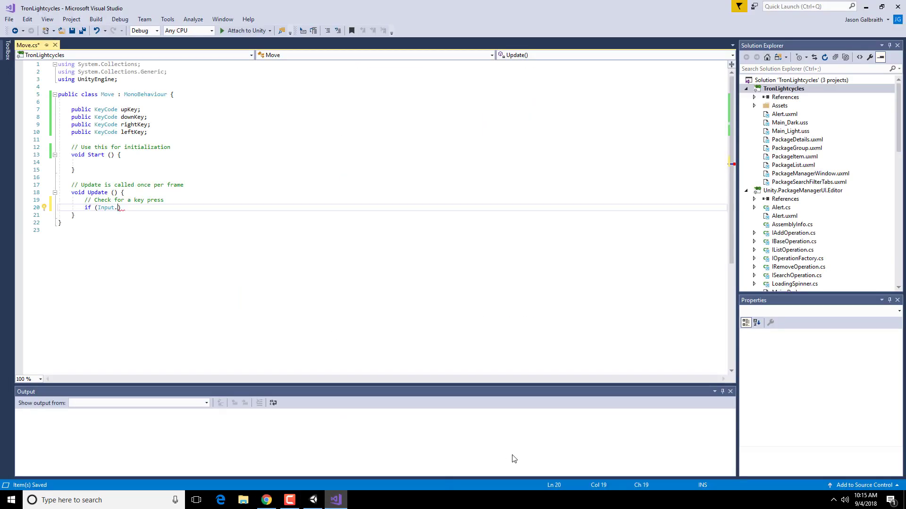
{"action": "type", "text": "GetKeyDown"}
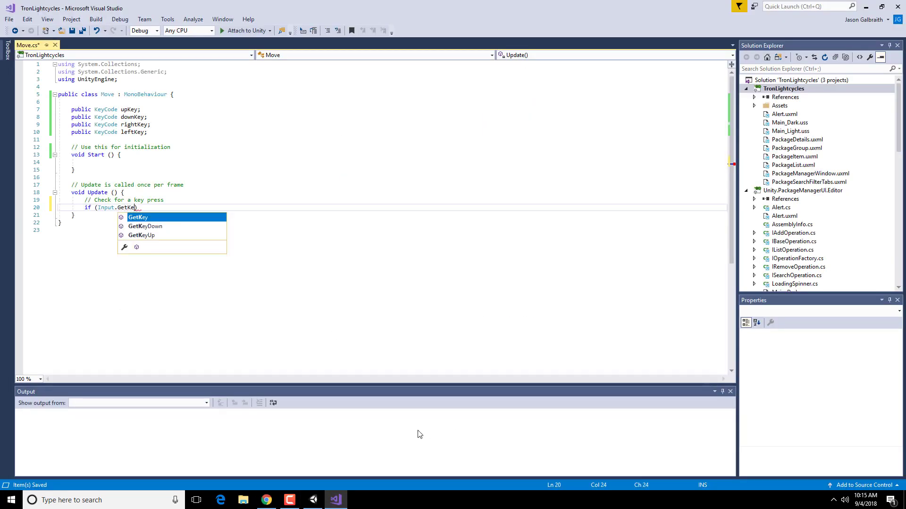
{"action": "type", "text": "("}
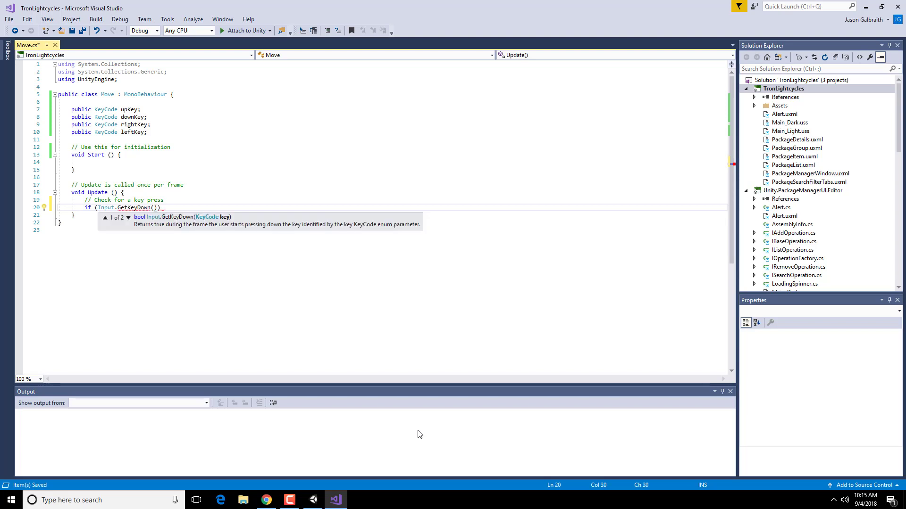
{"action": "type", "text": "upKey)"}
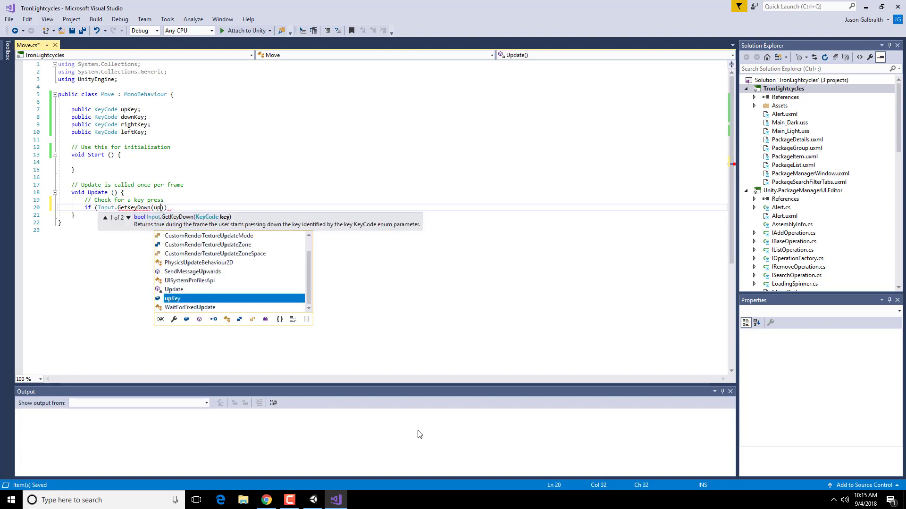
{"action": "type", "text": ") "}
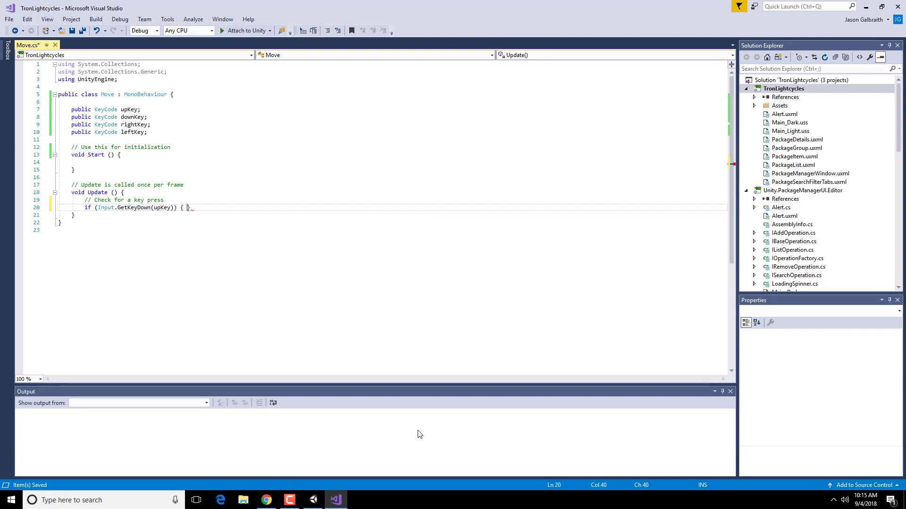
{"action": "type", "text": "{"}
{"action": "key", "text": "Return"}
Begin an else if (Input.GetKeyDown(downKey)) check below the upKey block
{"action": "key", "text": "Down"}
{"action": "key", "text": "Return"}
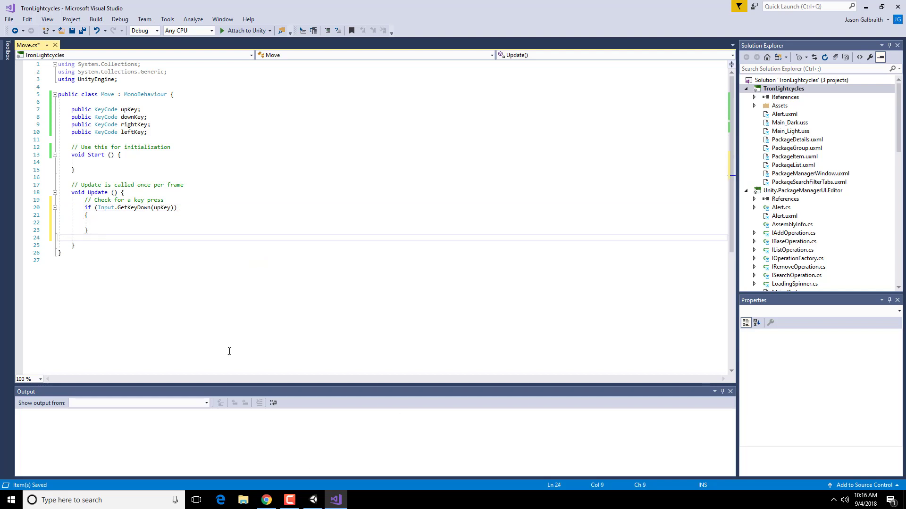
{"action": "type", "text": "else "}
{"action": "type", "text": "if ("}
{"action": "type", "text": "Input."}
{"action": "type", "text": "GetKeyDown("}
{"action": "type", "text": "downKe"}
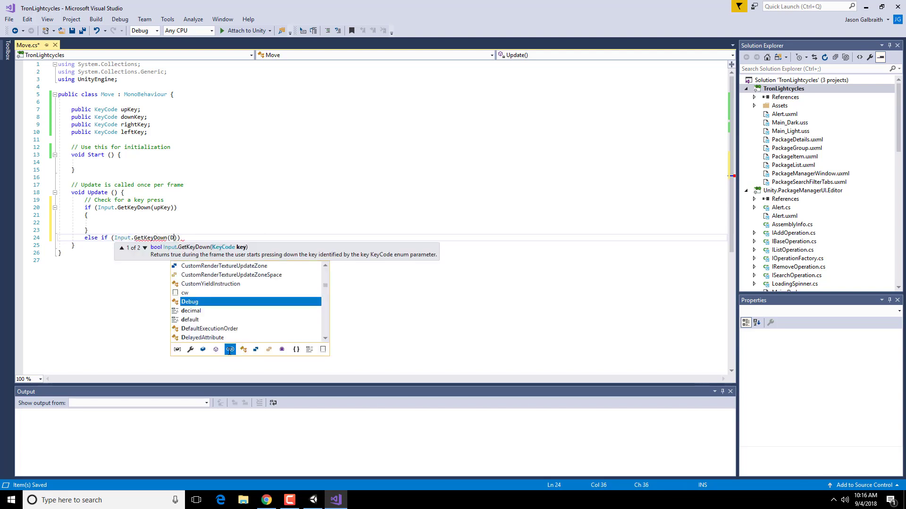
{"action": "type", "text": "y))"}
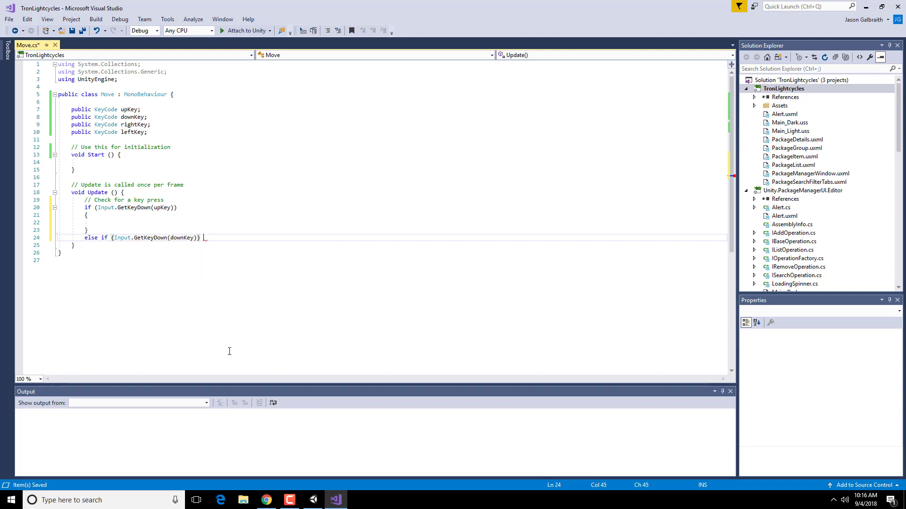
Complete the downKey else-if block with braces
{"action": "key", "text": "Return"}
{"action": "type", "text": "{"}
{"action": "key", "text": "Return"}
{"action": "key", "text": "Down"}
{"action": "key", "text": "End"}
{"action": "key", "text": "Return"}
Add empty else-if GetKeyDown blocks for rightKey and leftKey
{"action": "type", "text": "else if (i"}
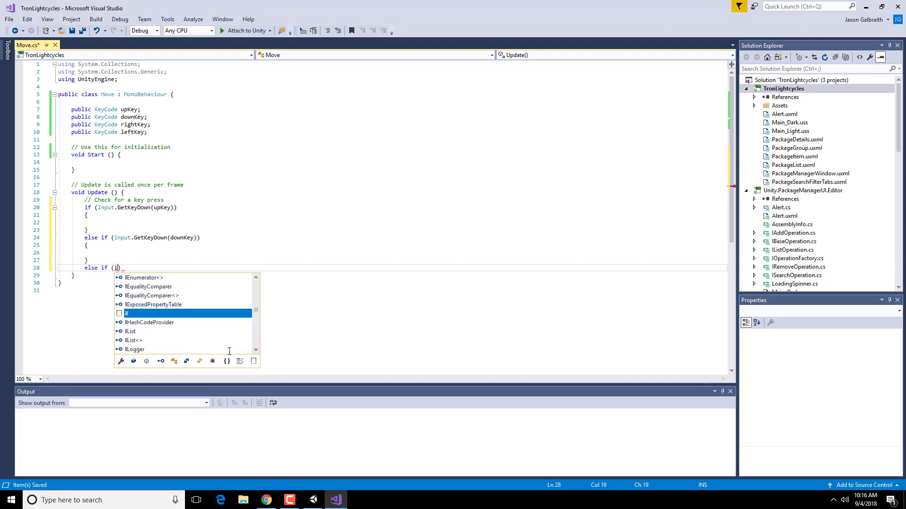
{"action": "type", "text": "nput.G"}
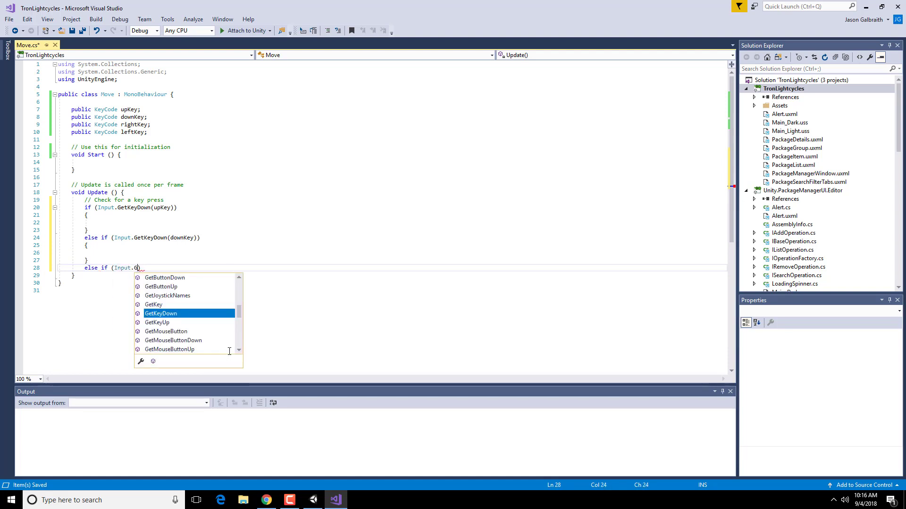
{"action": "type", "text": "etKeyDo"}
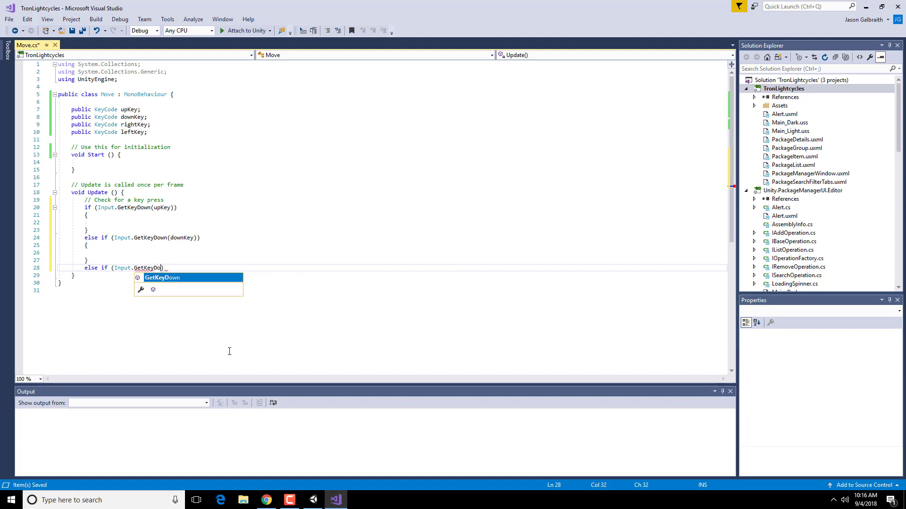
{"action": "type", "text": "wn("}
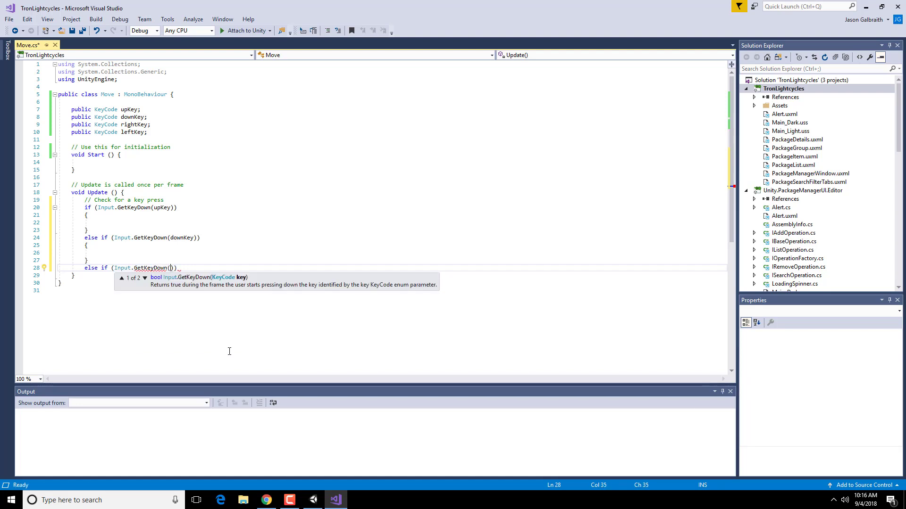
{"action": "type", "text": "right"}
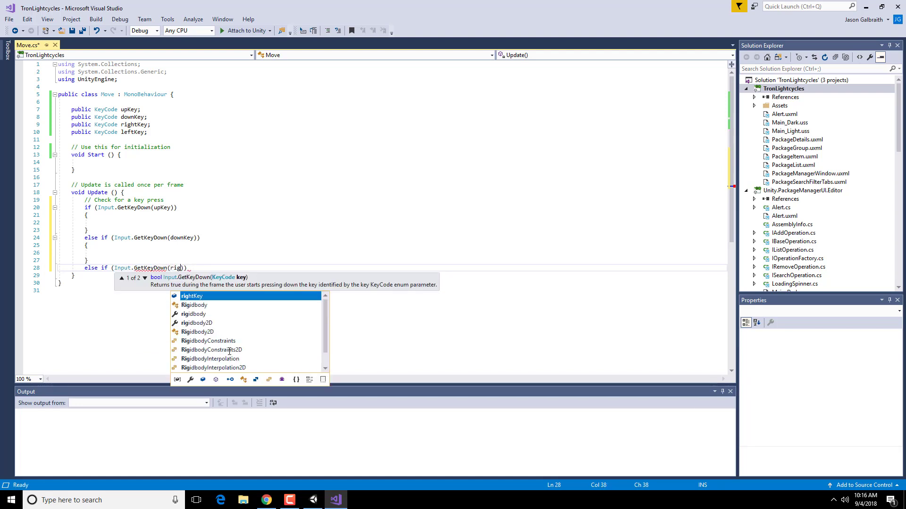
{"action": "type", "text": "Key"}
{"action": "type", "text": ")) {"}
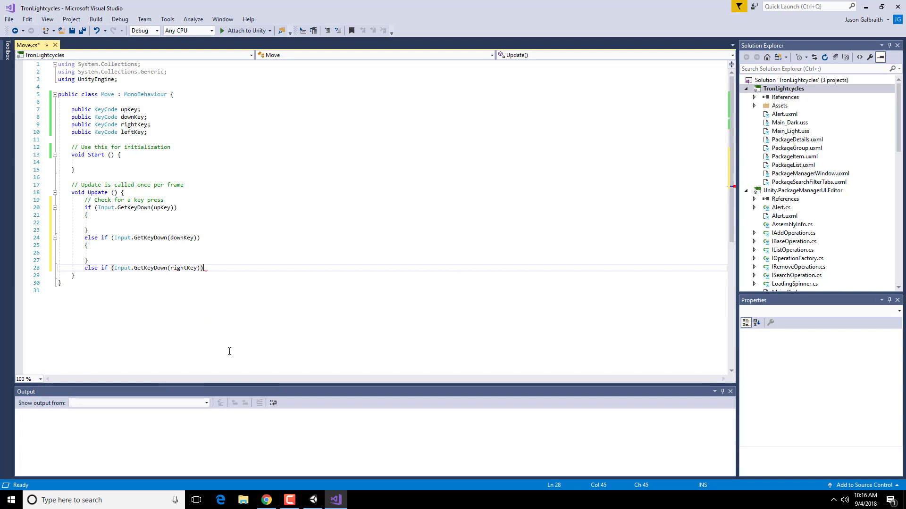
{"action": "key", "text": "Return"}
{"action": "key", "text": "Down"}
{"action": "key", "text": "Return"}
{"action": "type", "text": "e"}
{"action": "type", "text": "lse "}
{"action": "type", "text": "if (inpu"}
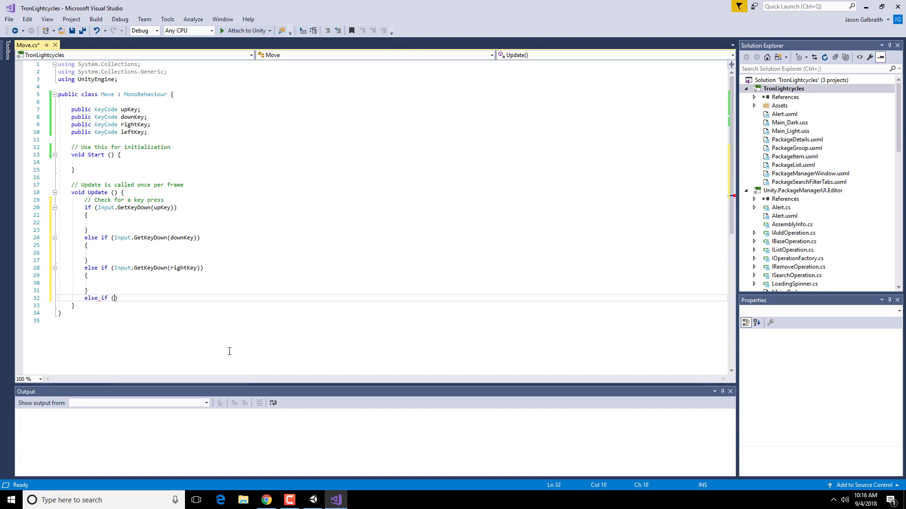
{"action": "type", "text": "t."}
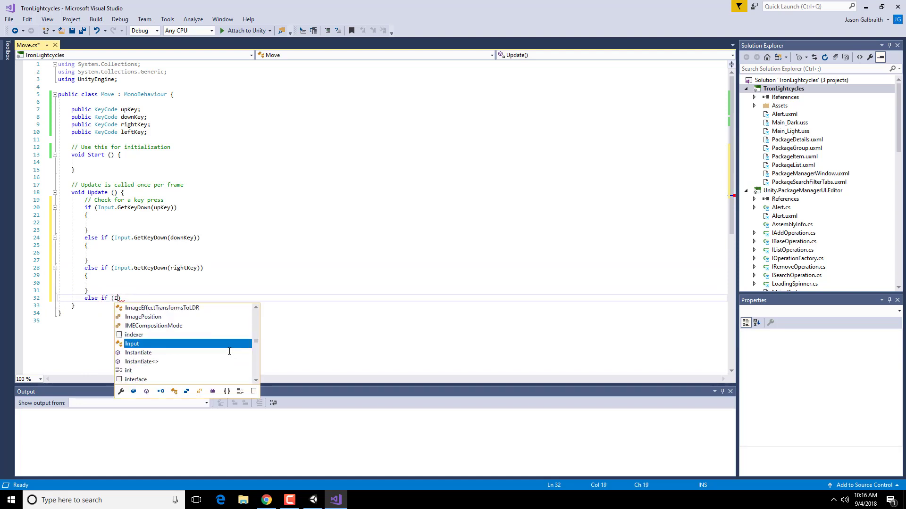
{"action": "type", "text": "GetKey"}
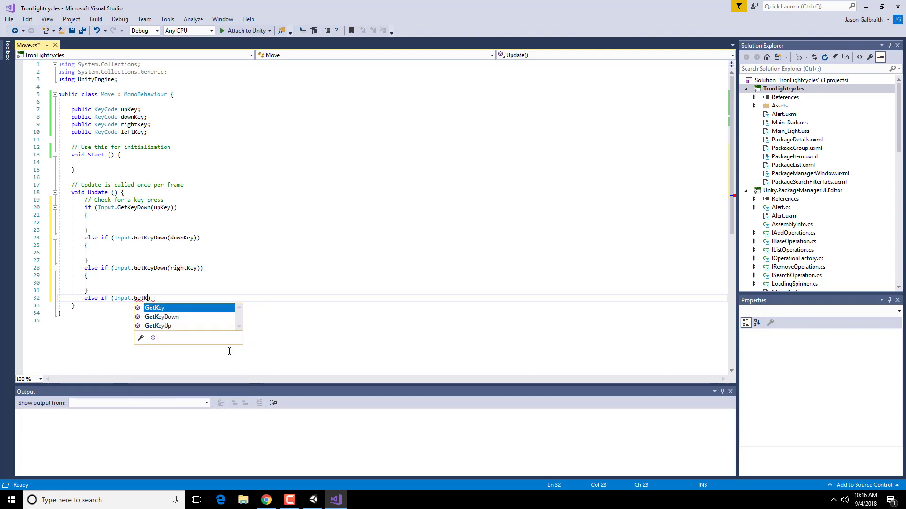
{"action": "type", "text": "Down(left"}
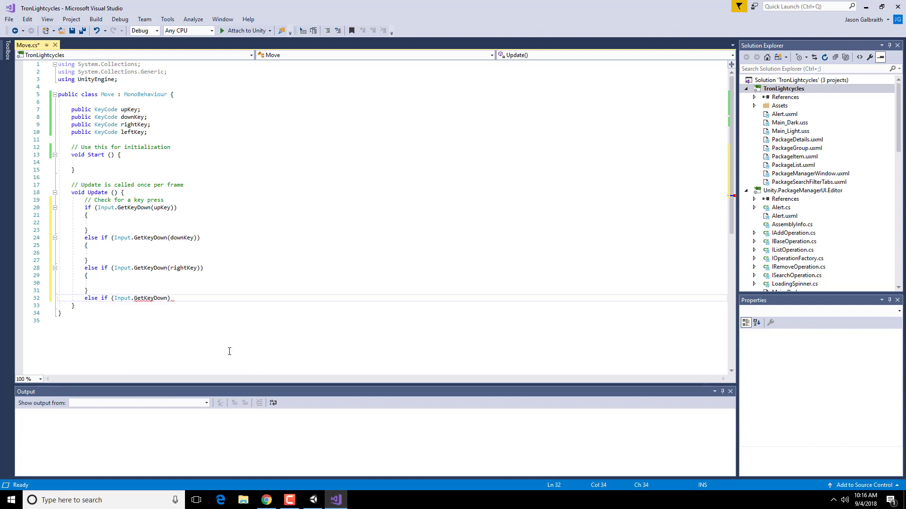
{"action": "type", "text": "Key)) {"}
{"action": "key", "text": "Return"}
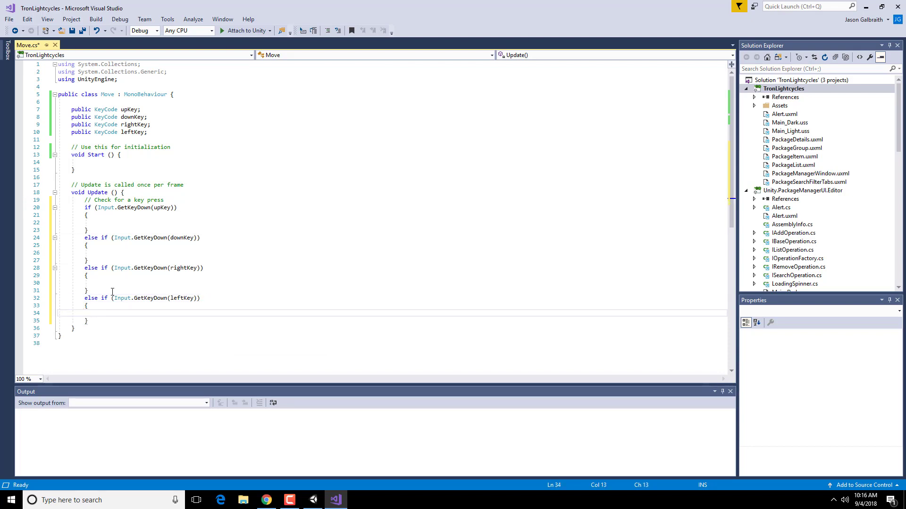
{"action": "left_click_drag", "start_coordinate": [100, 298], "coordinate": [102, 324]}
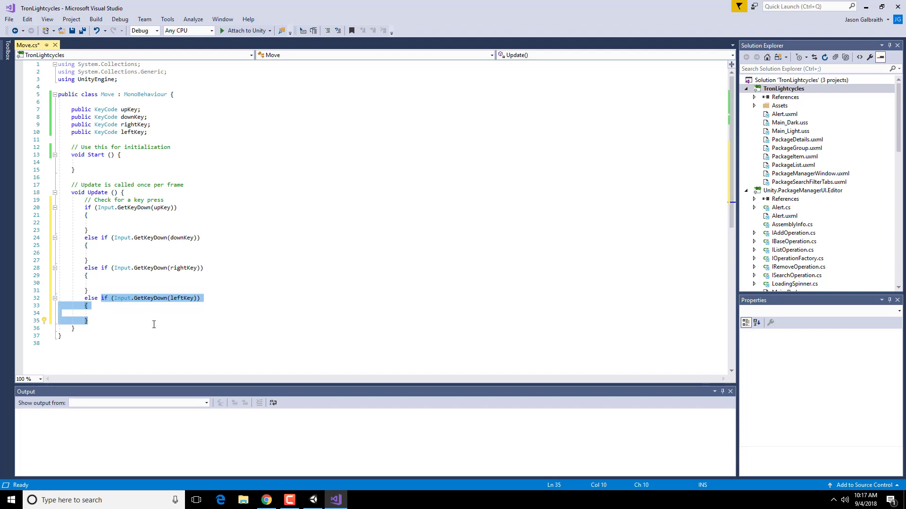
{"action": "left_click", "coordinate": [96, 293]}
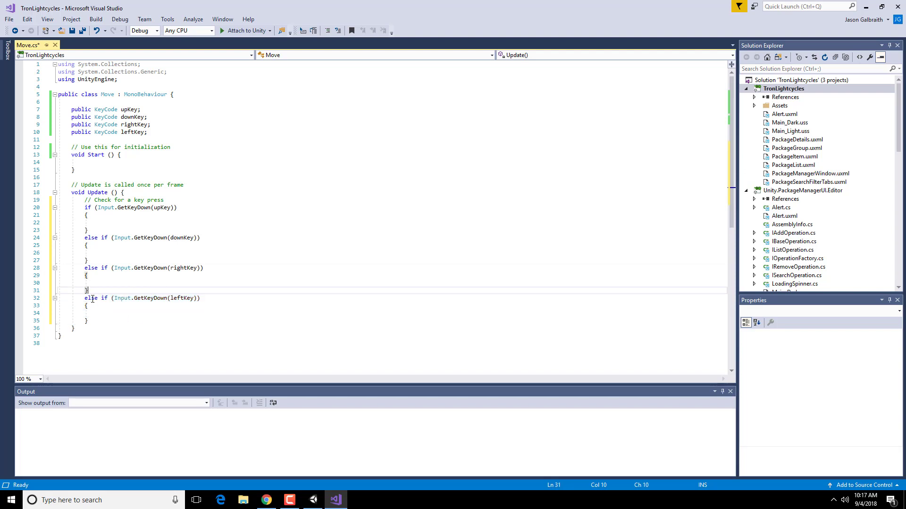